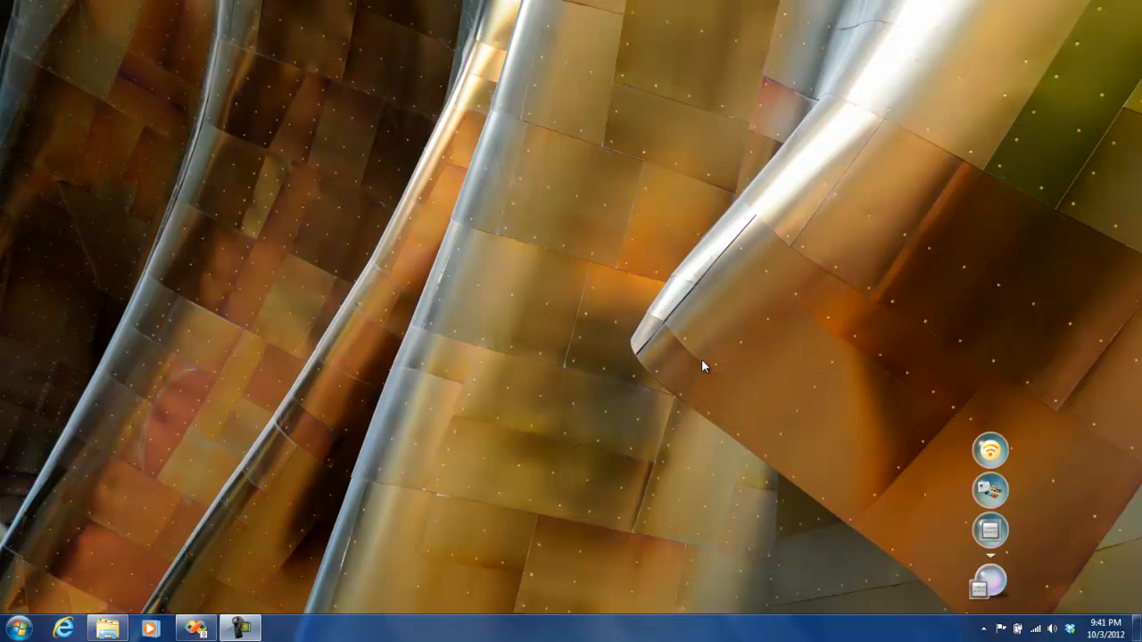
# Step: Switch to Visual Studio 2008 and create a new Report Server Project named Expressions
pyautogui.moveTo(195, 628)
pyautogui.click(247, 505)
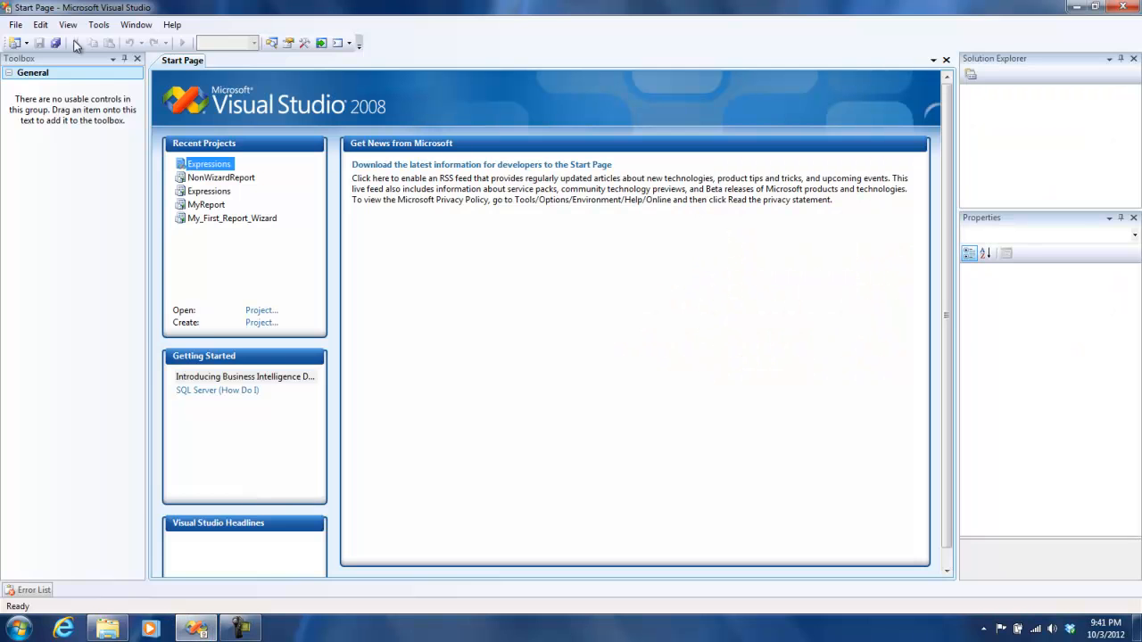
pyautogui.click(15, 24)
pyautogui.moveTo(42, 43)
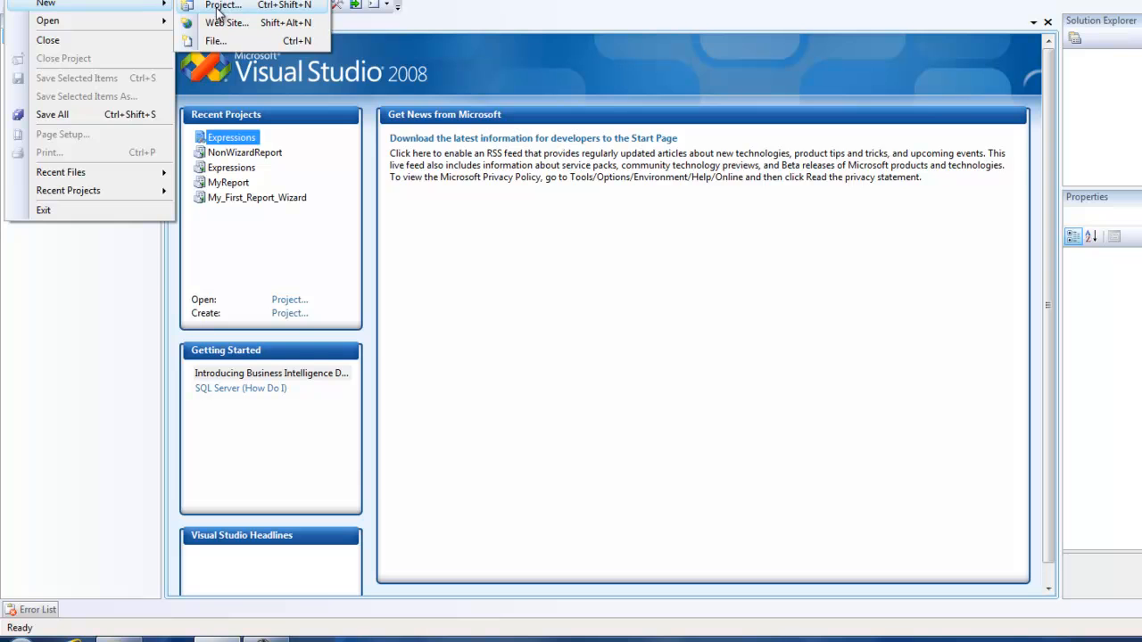
pyautogui.click(217, 11)
pyautogui.click(508, 395)
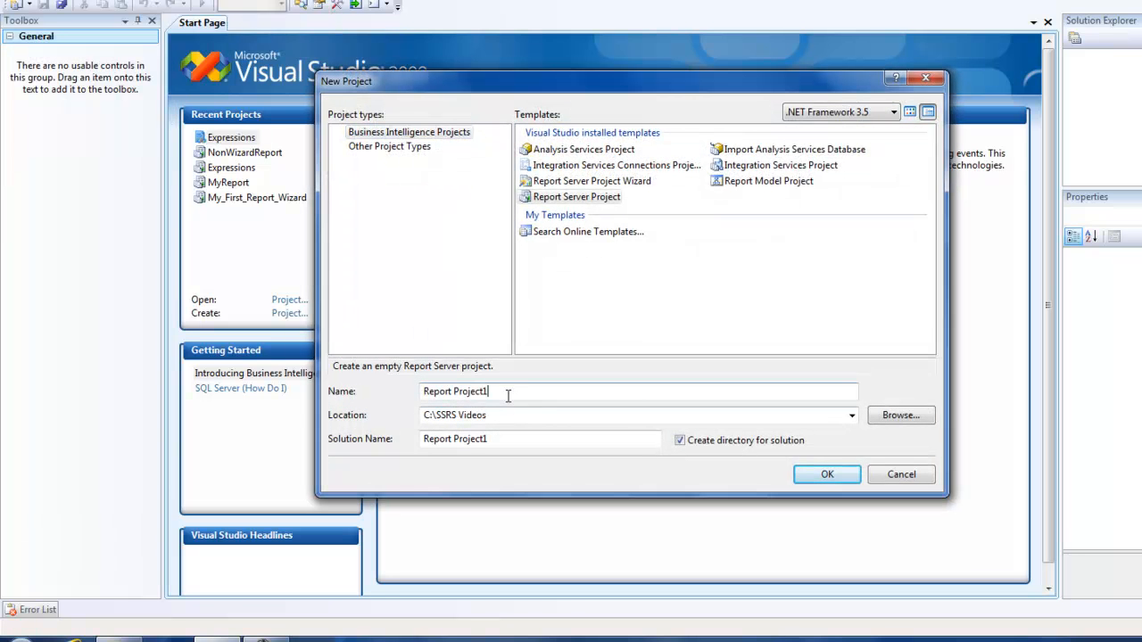
pyautogui.moveTo(507, 395); pyautogui.dragTo(240, 416)
pyautogui.write('Expres')
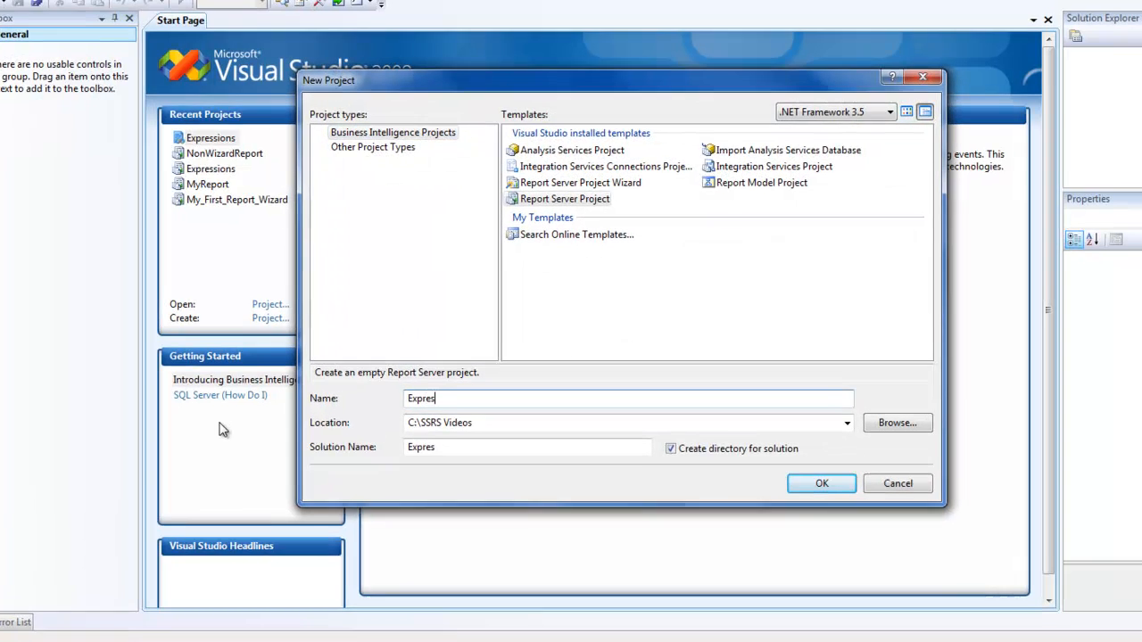
pyautogui.write('sions')
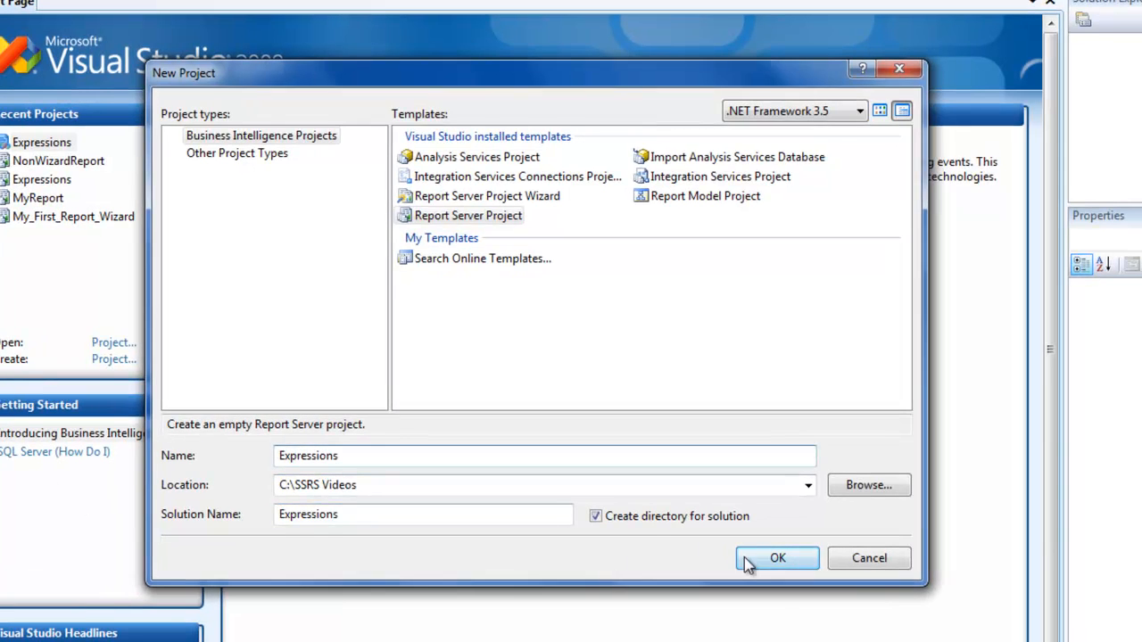
pyautogui.click(748, 560)
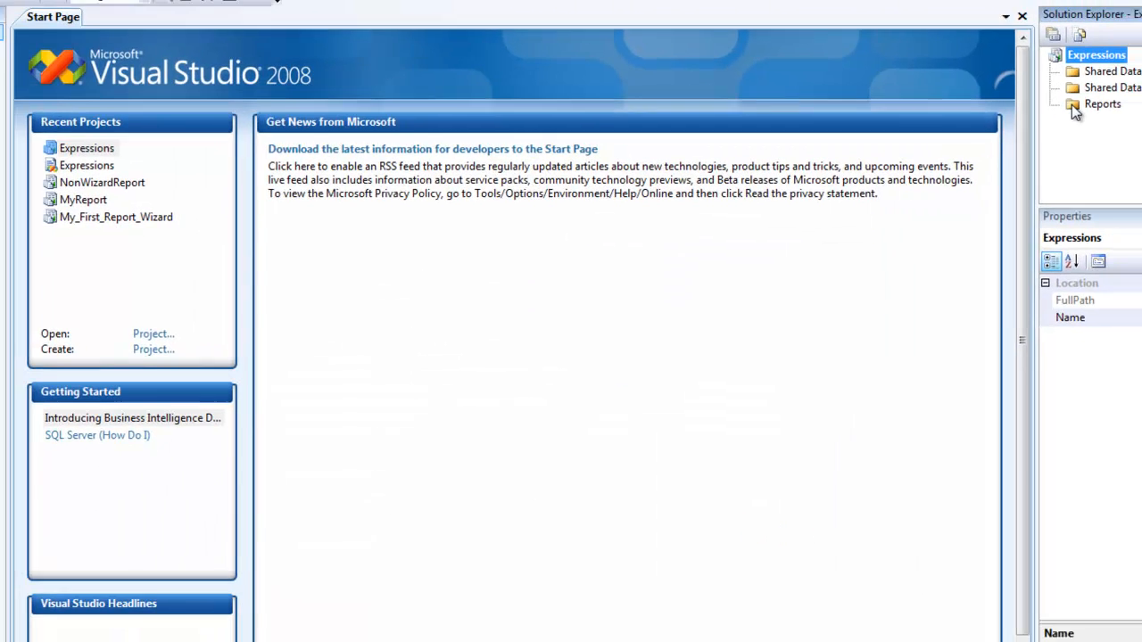
# Step: Add a new empty report named Expressions.rdl to the project's Reports folder
pyautogui.rightClick(1111, 95)
pyautogui.moveTo(1029, 157)
pyautogui.click(929, 156)
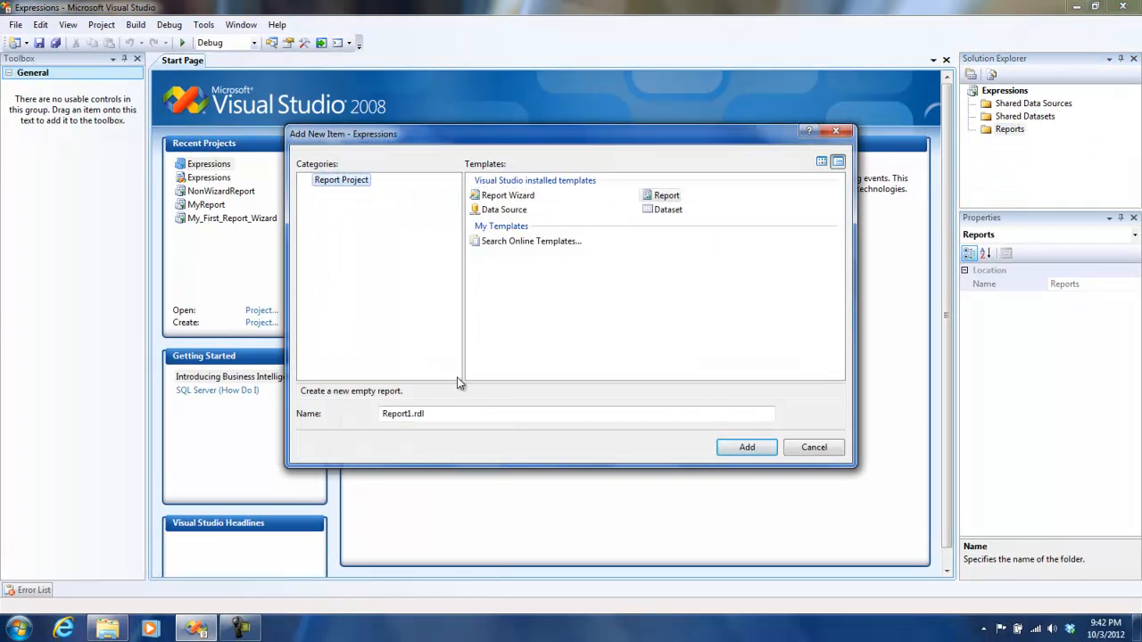
pyautogui.moveTo(418, 414); pyautogui.dragTo(143, 455)
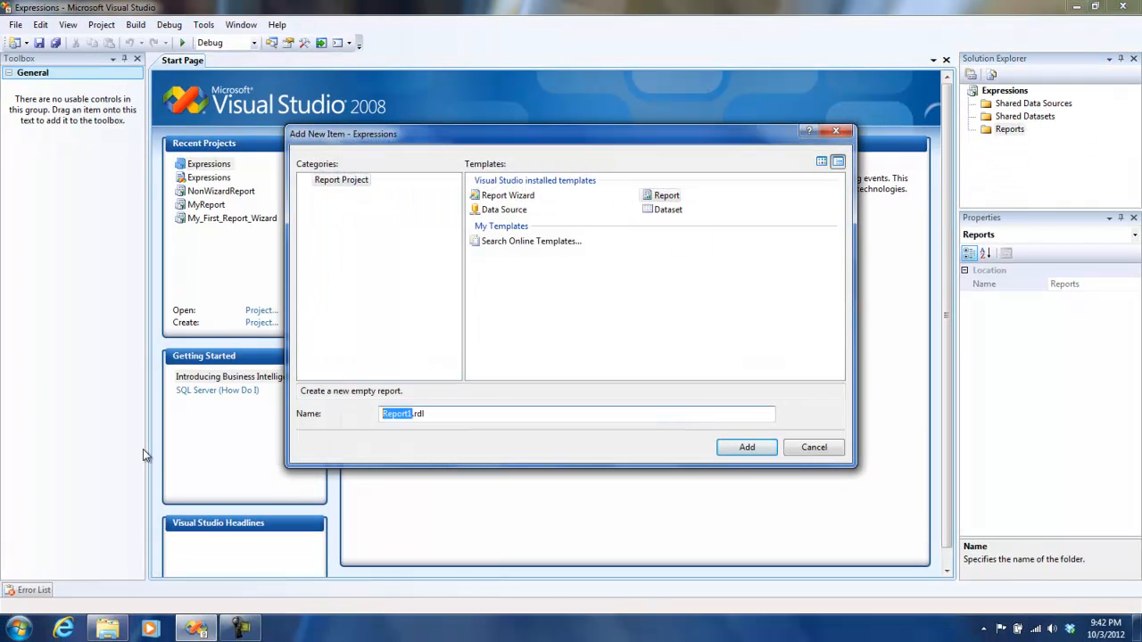
pyautogui.write('Expressions')
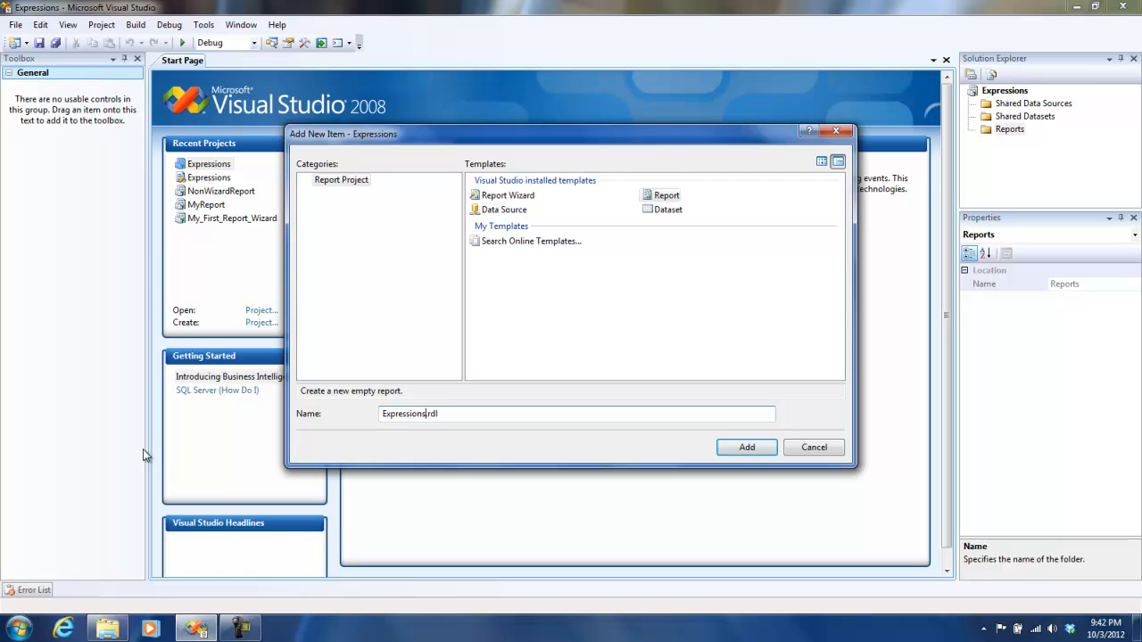
pyautogui.press('Return')
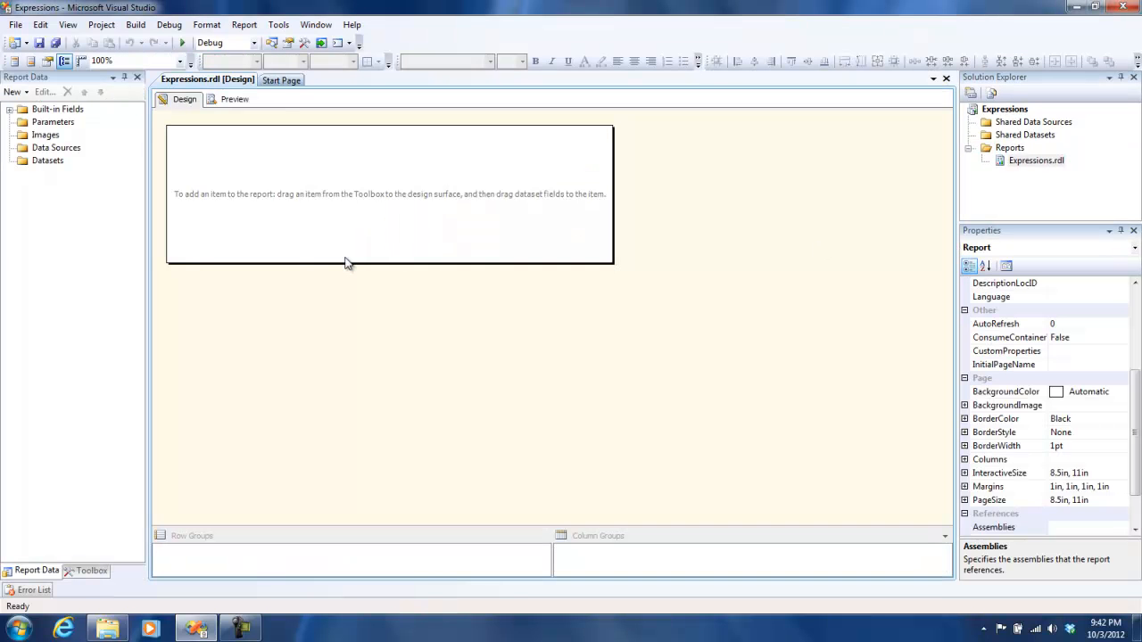
# Step: Start a new dataset for the report and make it embedded in the report
pyautogui.click(59, 165)
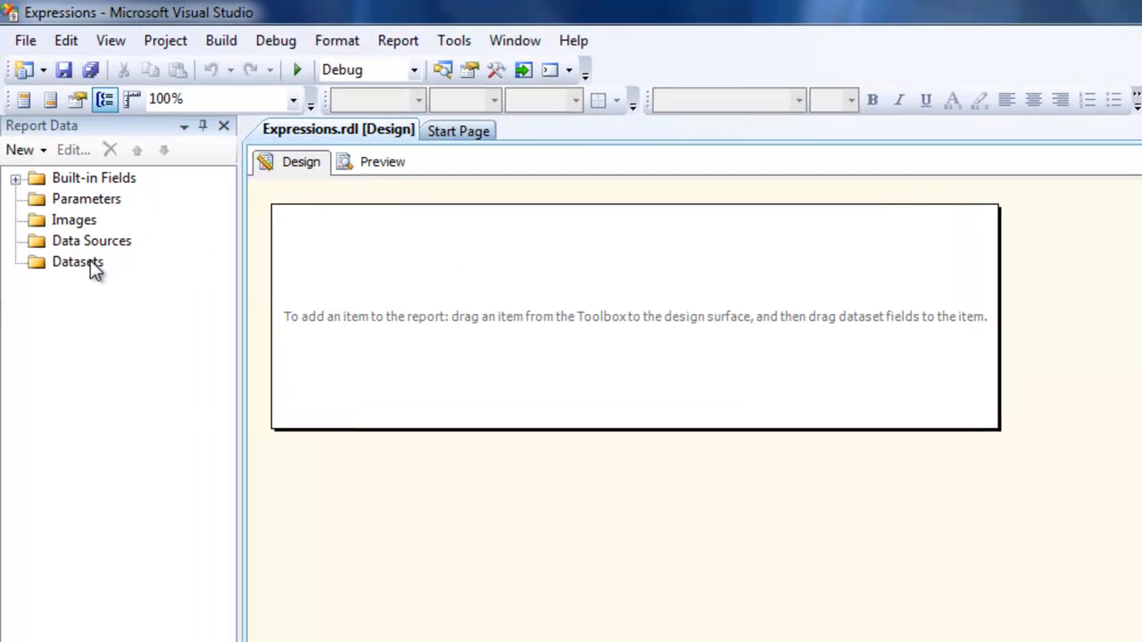
pyautogui.rightClick(96, 271)
pyautogui.click(166, 281)
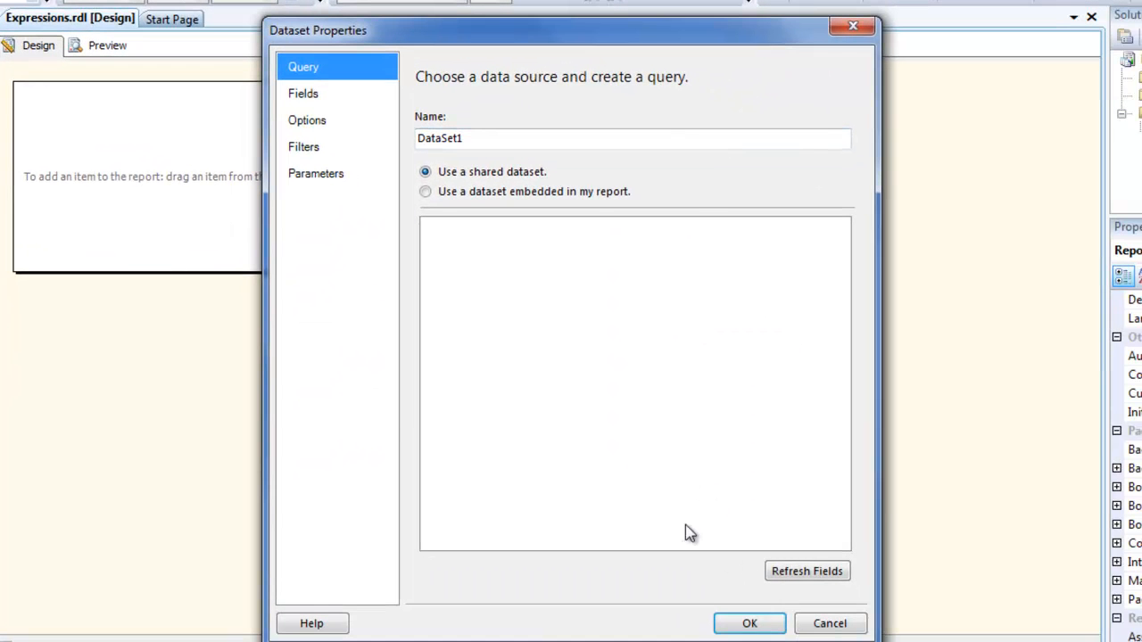
pyautogui.click(513, 191)
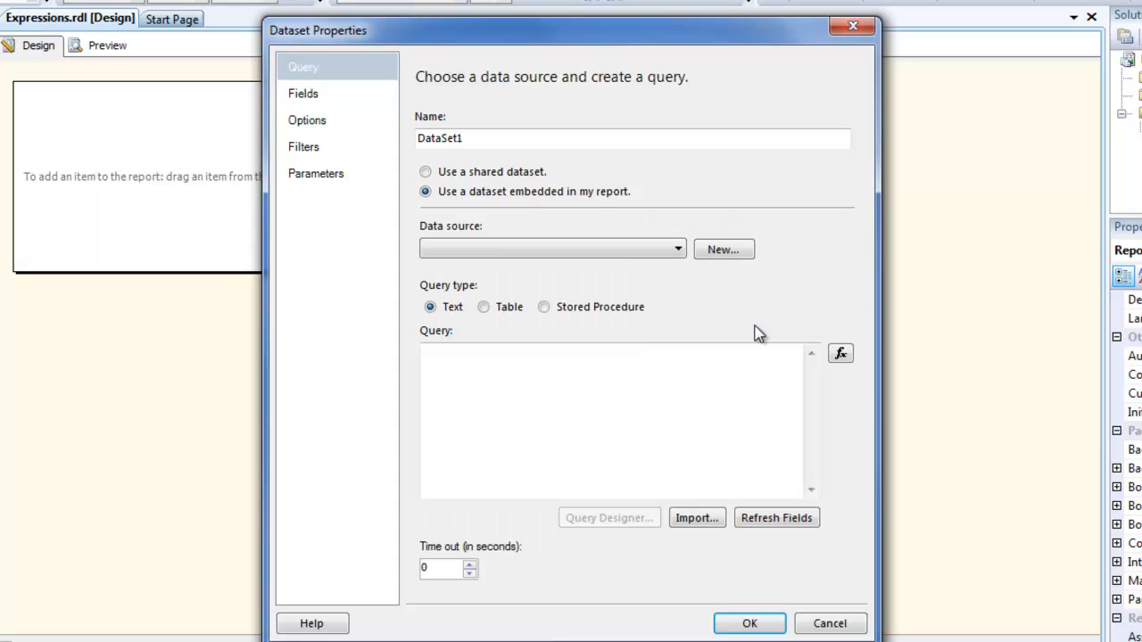
# Step: Start a new embedded Microsoft SQL Server data source for the dataset and name it Adv
pyautogui.click(741, 256)
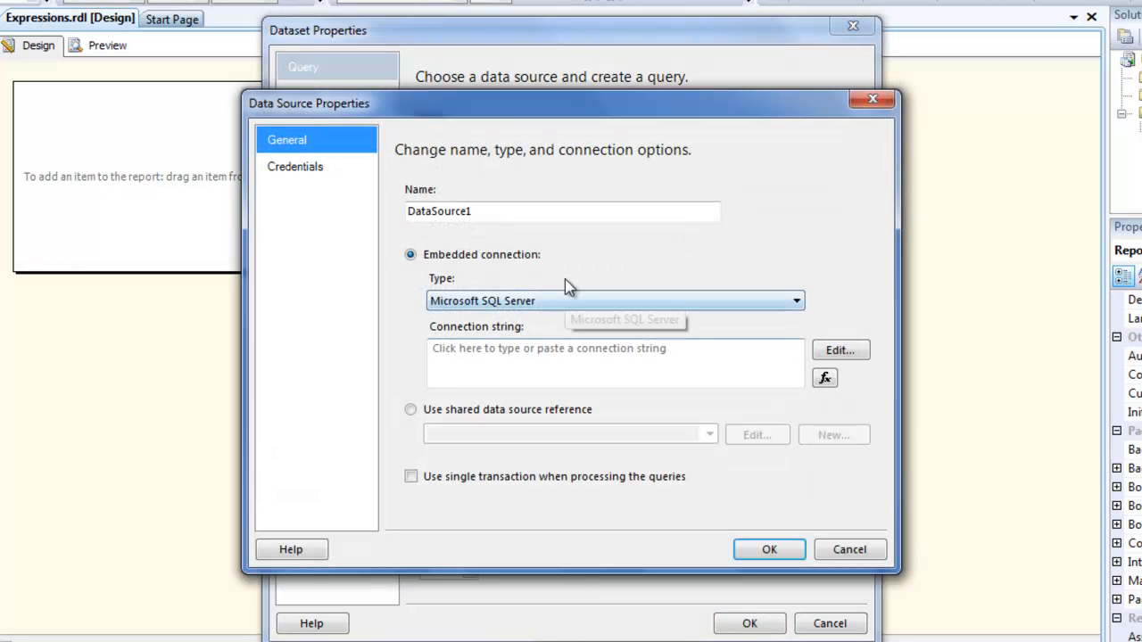
pyautogui.moveTo(556, 212); pyautogui.dragTo(119, 220)
pyautogui.write('Adv')
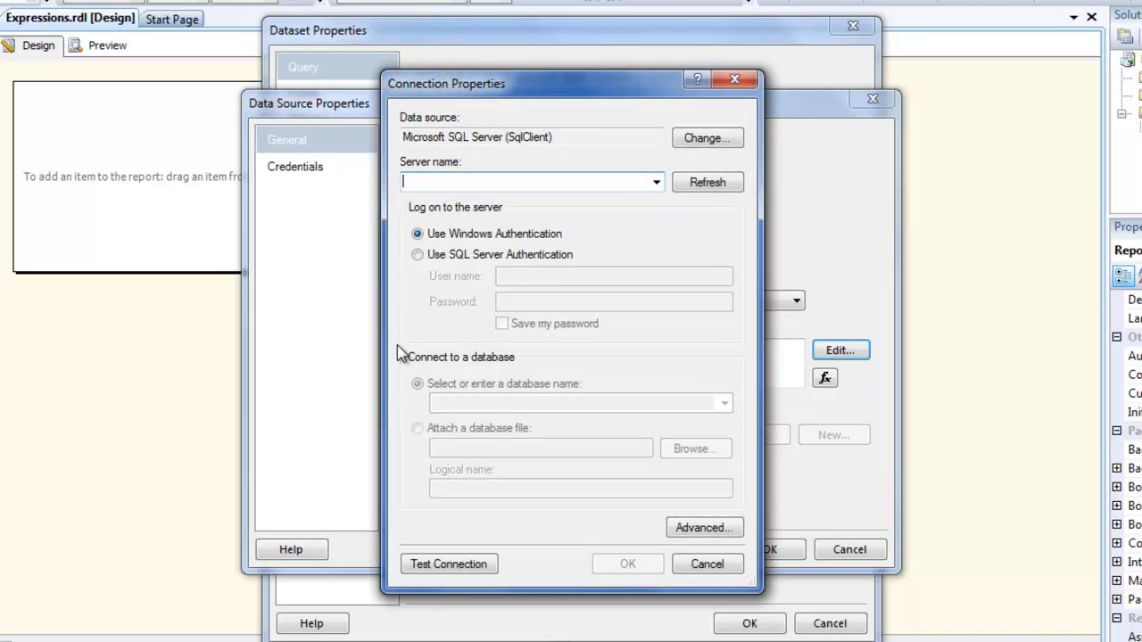
# Step: Set the connection's server name to TRAINER-PC\ssrsexpress
pyautogui.click(656, 182)
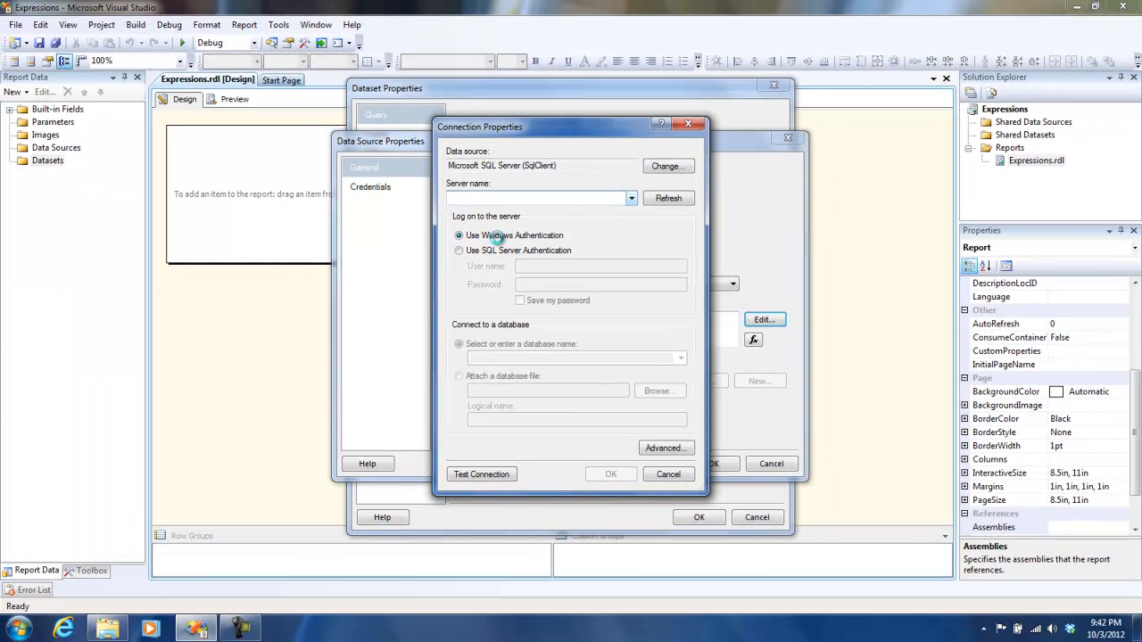
pyautogui.click(495, 210)
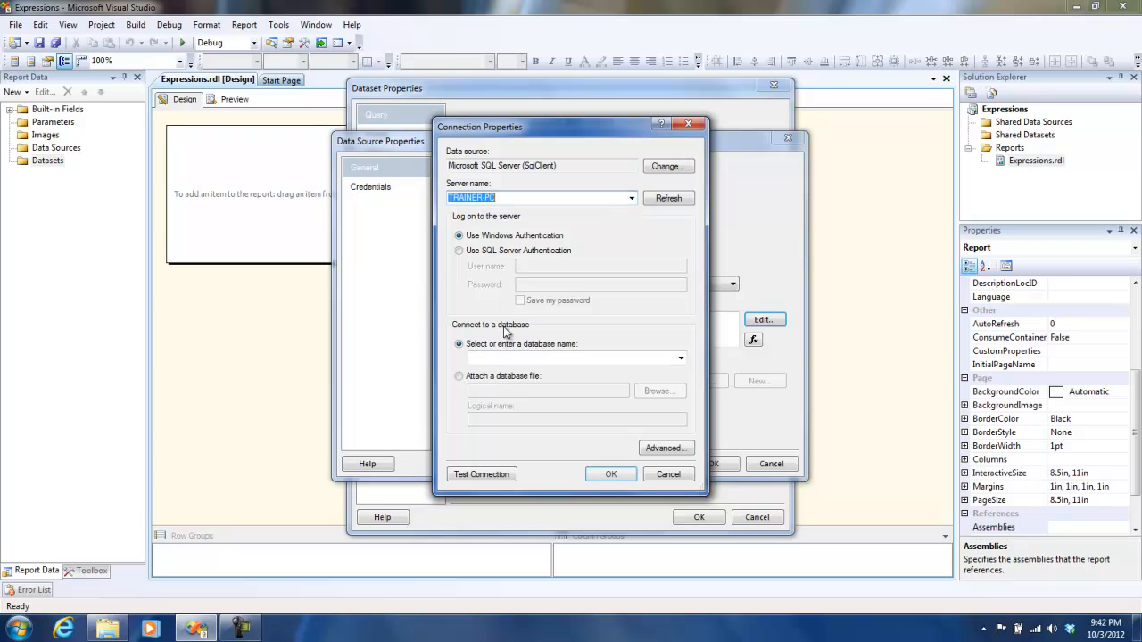
pyautogui.click(513, 197)
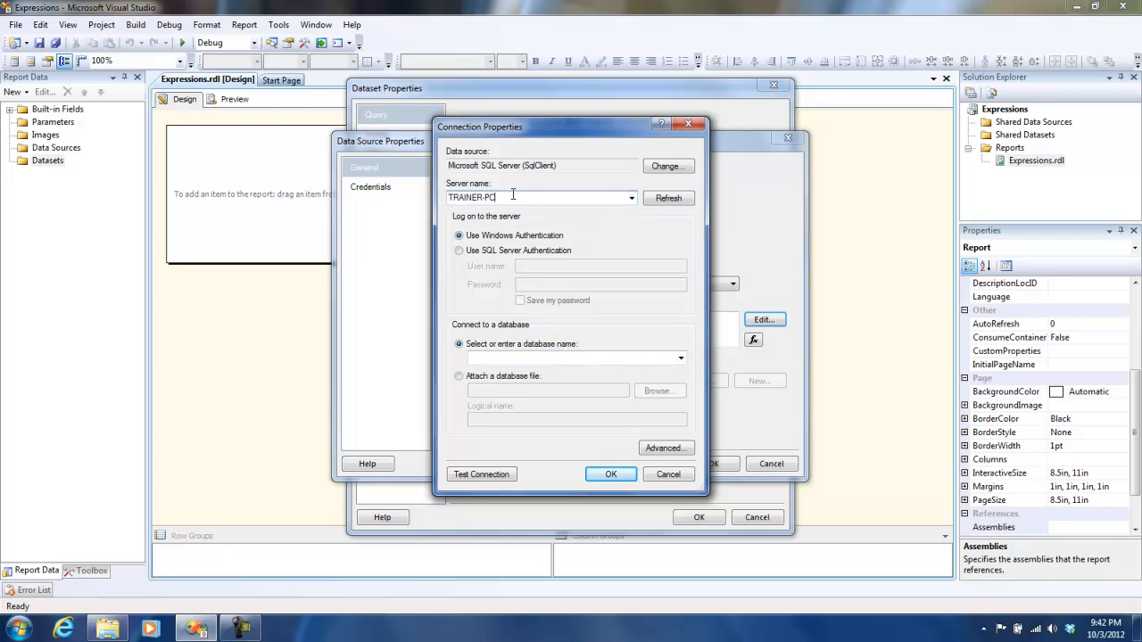
pyautogui.write('\\ssrs')
pyautogui.write('ex')
pyautogui.write('press')
pyautogui.write('p')
# Step: Choose the AdventureWorks database for the connection and accept the data source settings
pyautogui.click(681, 358)
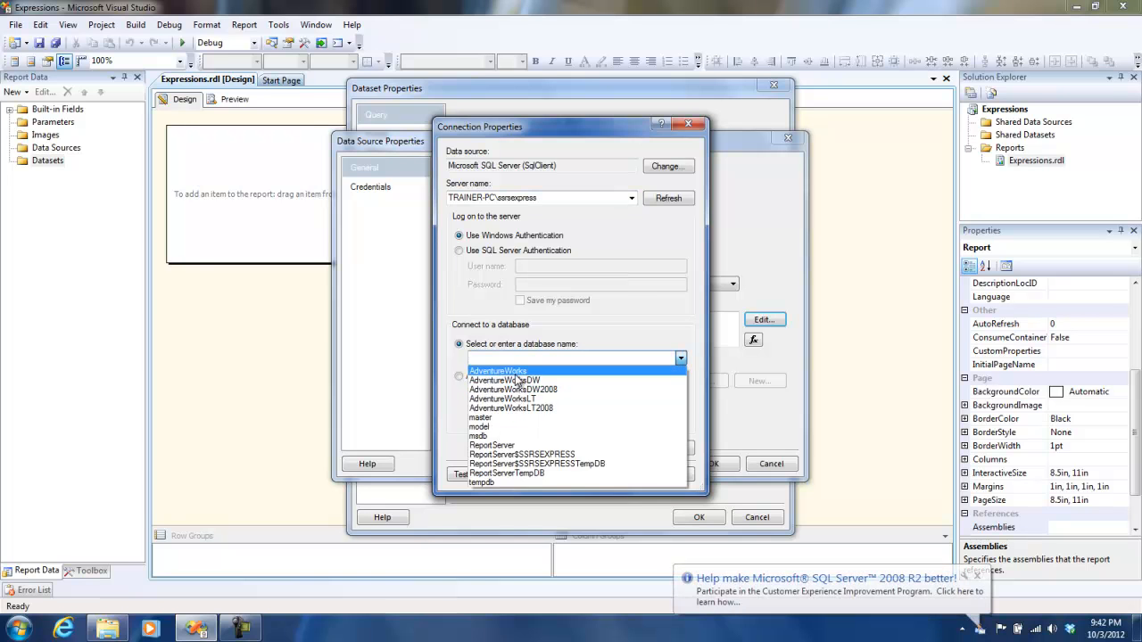
pyautogui.click(499, 367)
pyautogui.click(625, 472)
pyautogui.click(714, 464)
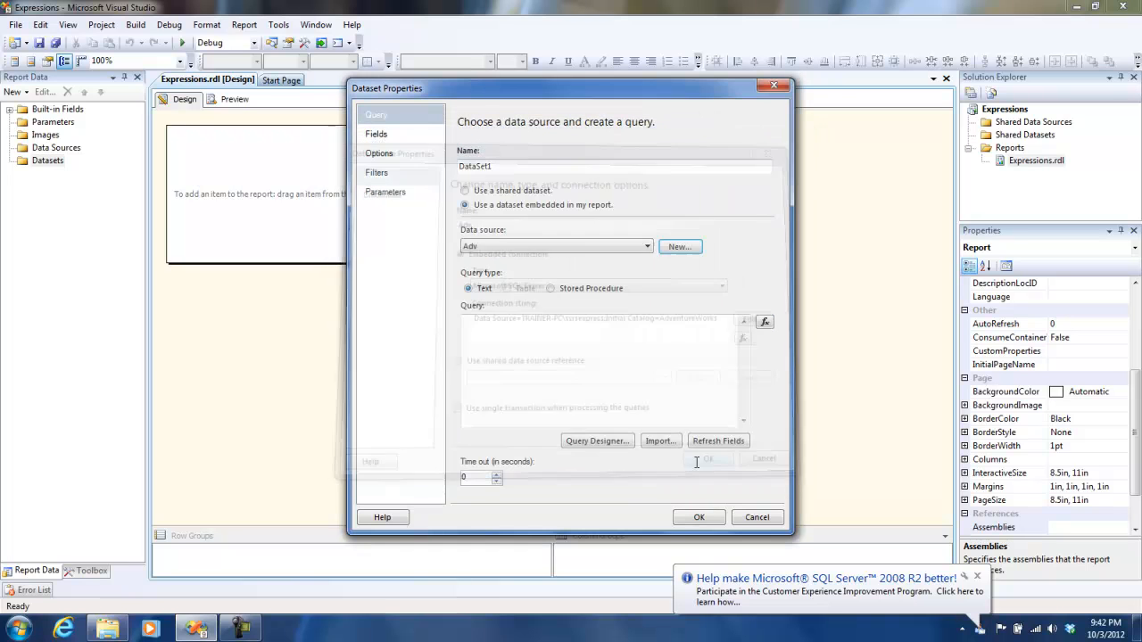
# Step: Open the query designer for the dataset and add the Customer (Sales) table to the query
pyautogui.click(630, 446)
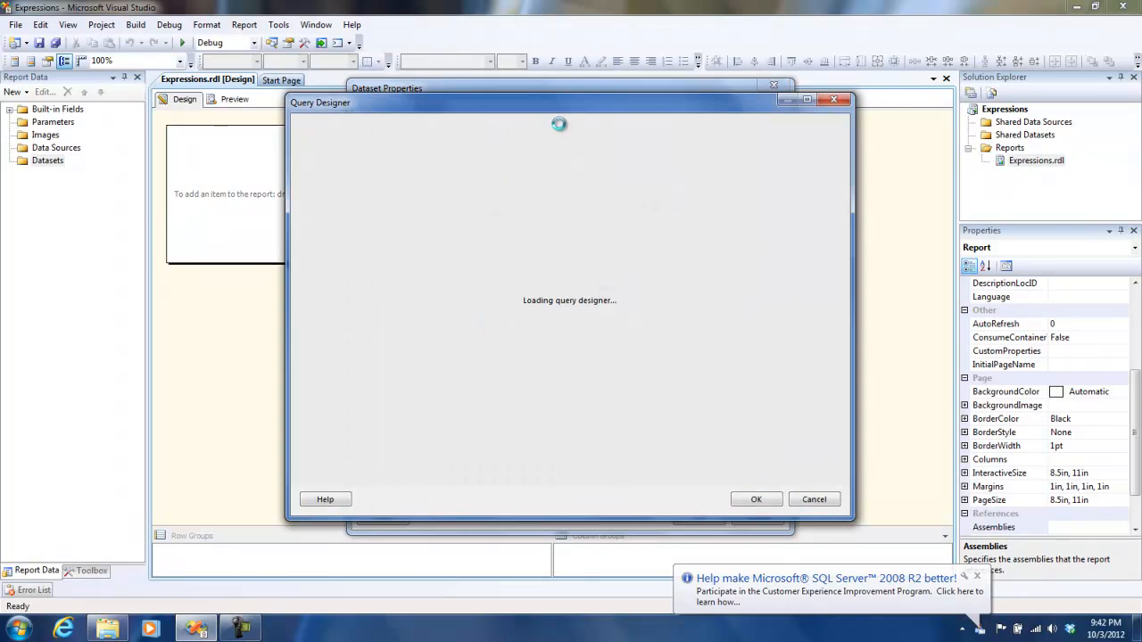
pyautogui.click(591, 126)
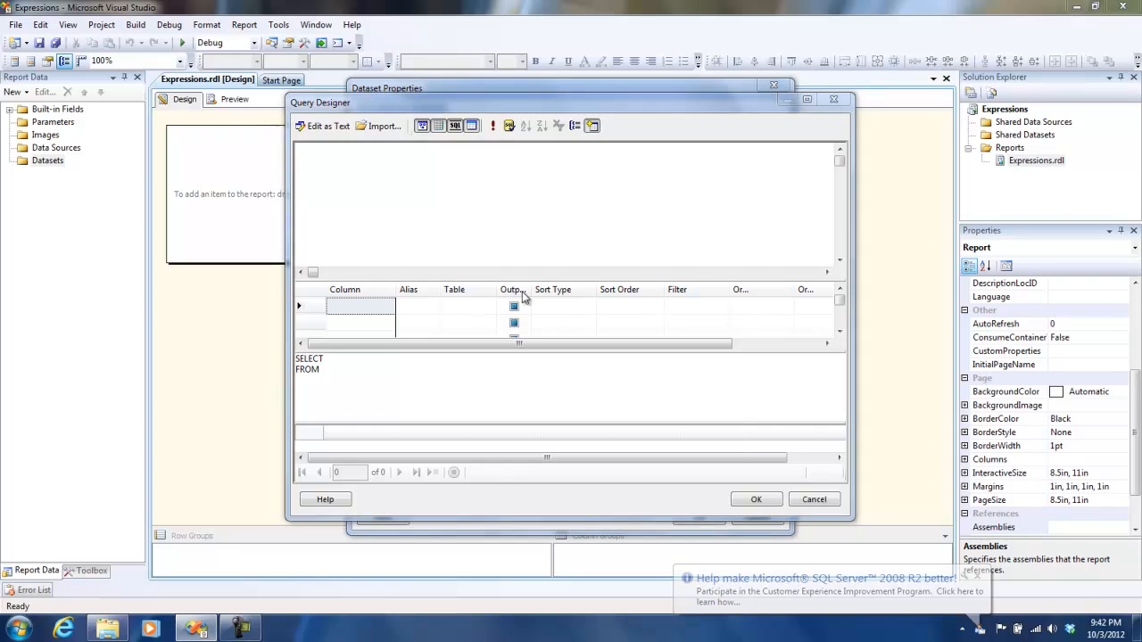
pyautogui.click(721, 385)
pyautogui.click(721, 386)
pyautogui.click(721, 385)
pyautogui.click(721, 385)
pyautogui.click(450, 349)
pyautogui.click(630, 416)
pyautogui.click(698, 416)
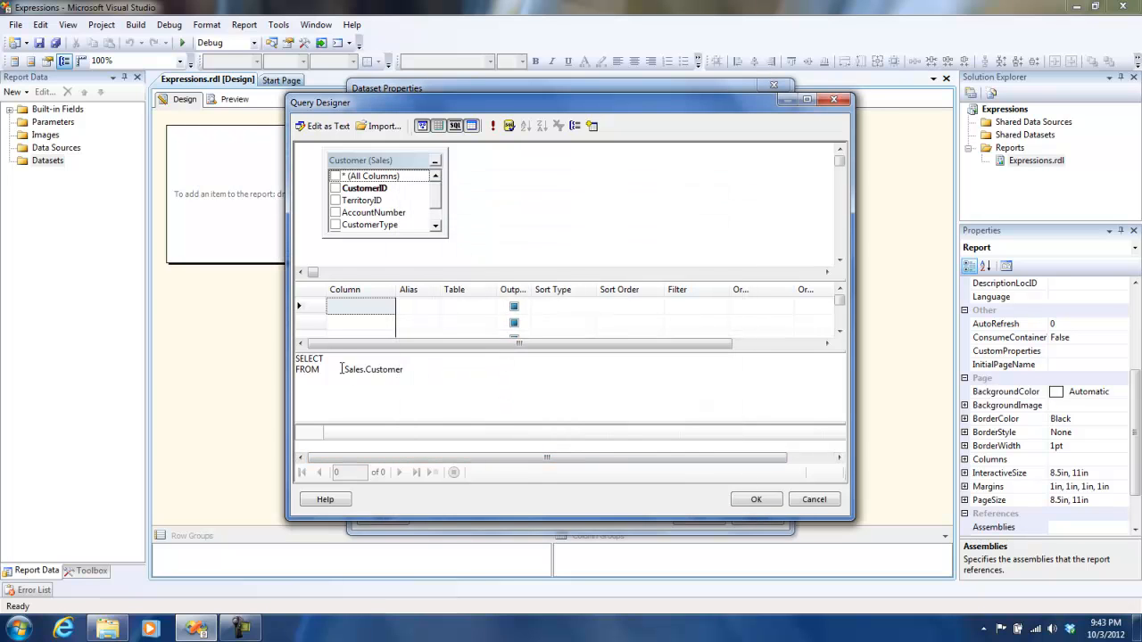
# Step: Make the query select top 100 * from Sales.Customer, and accept the query and the dataset
pyautogui.write('top 10')
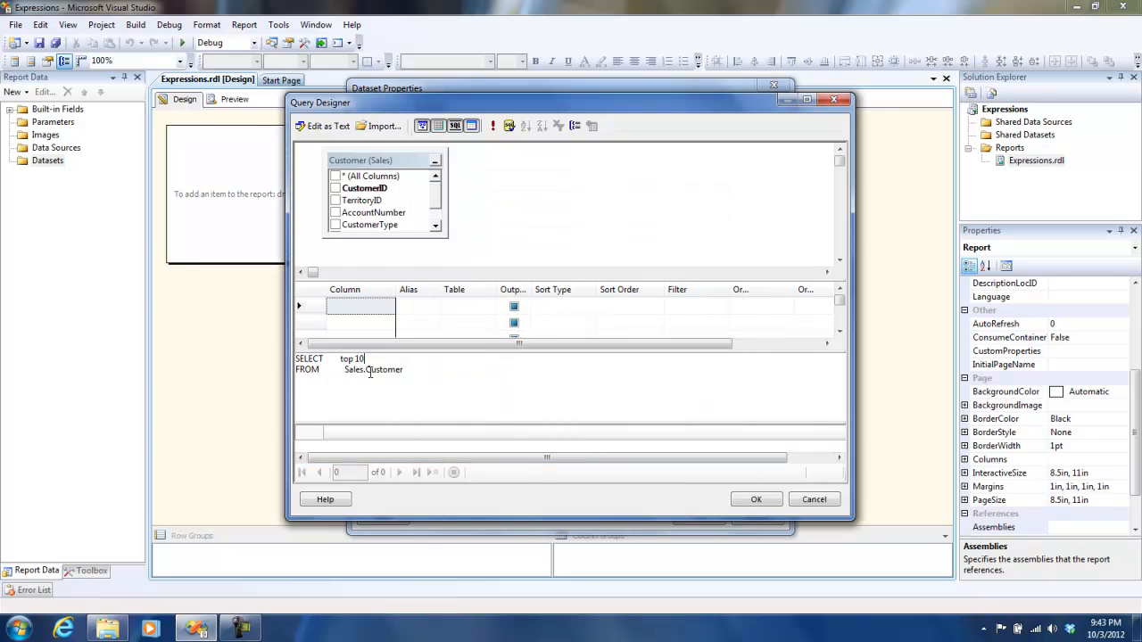
pyautogui.write('0 *')
pyautogui.click(756, 499)
pyautogui.click(702, 521)
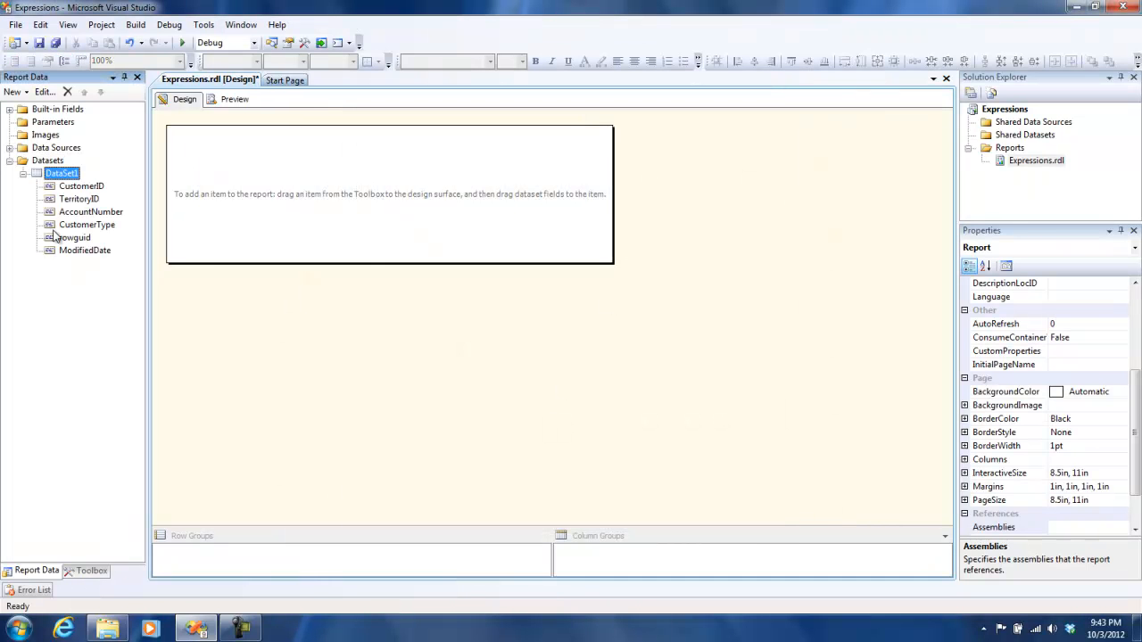
# Step: Insert a table in the report body and fill its data cells with the CustomerID, TerritoryID and AccountNumber fields
pyautogui.click(90, 571)
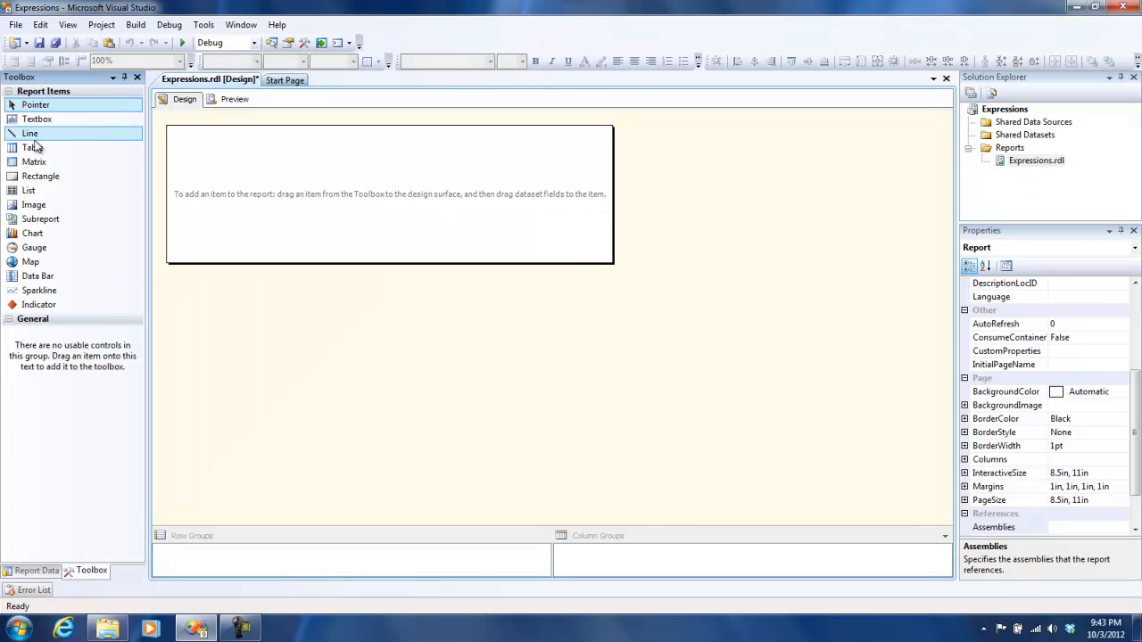
pyautogui.moveTo(36, 147); pyautogui.dragTo(184, 184)
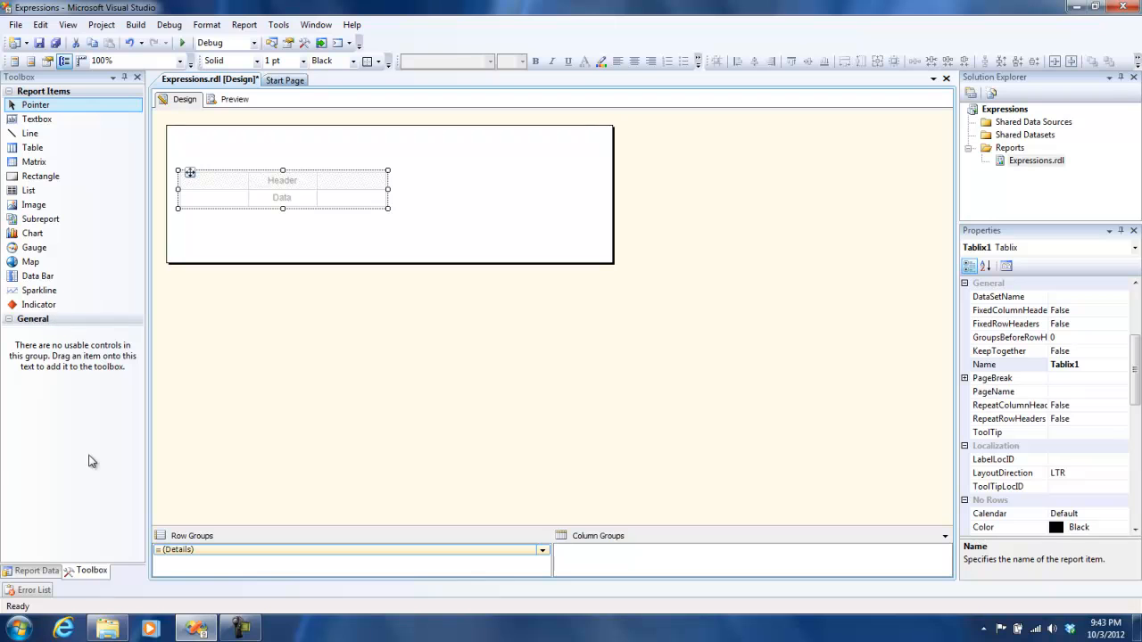
pyautogui.click(37, 571)
pyautogui.moveTo(91, 188); pyautogui.dragTo(207, 197)
pyautogui.moveTo(90, 200); pyautogui.dragTo(276, 200)
pyautogui.moveTo(106, 213); pyautogui.dragTo(357, 200)
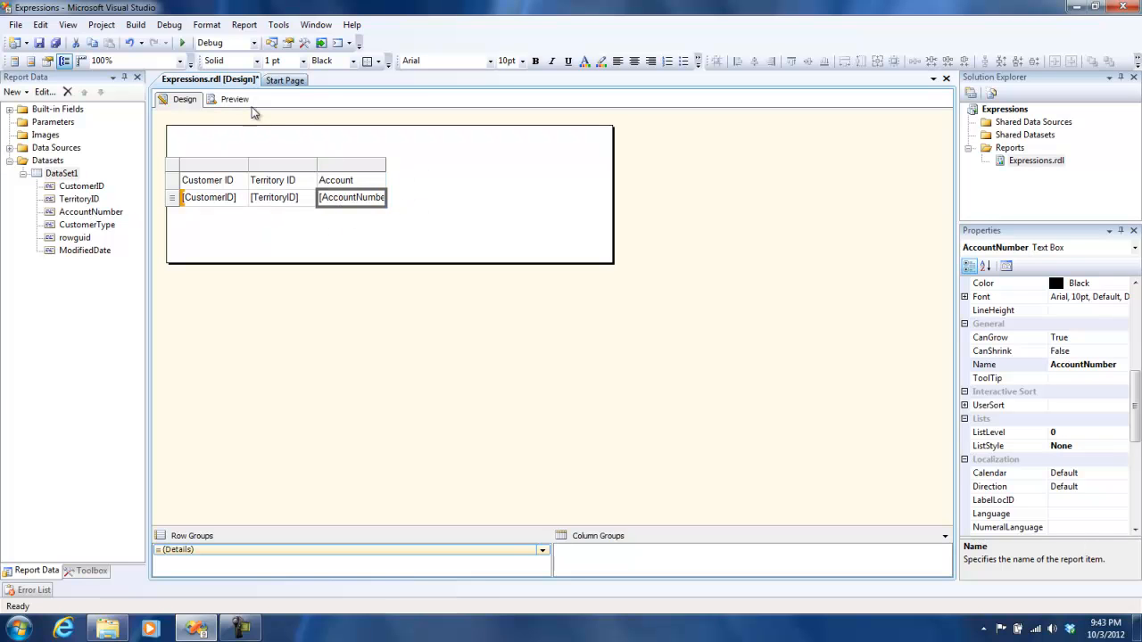
# Step: Preview the report to examine the customer rows and their territory IDs, and return to the design view
pyautogui.click(243, 100)
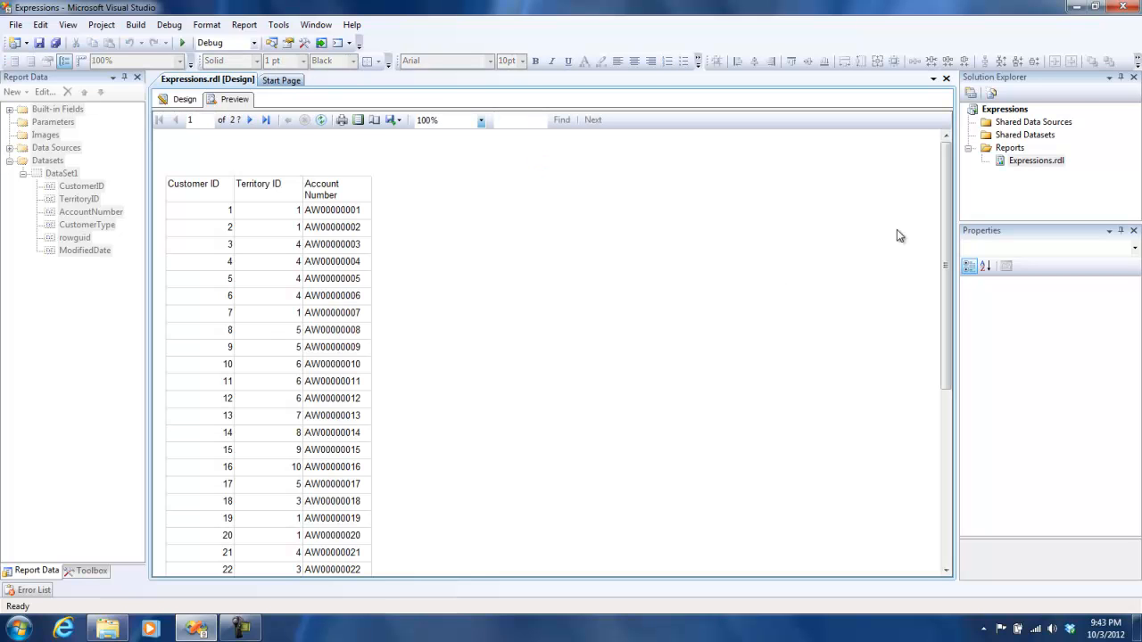
pyautogui.moveTo(942, 205); pyautogui.dragTo(955, 150)
pyautogui.click(181, 99)
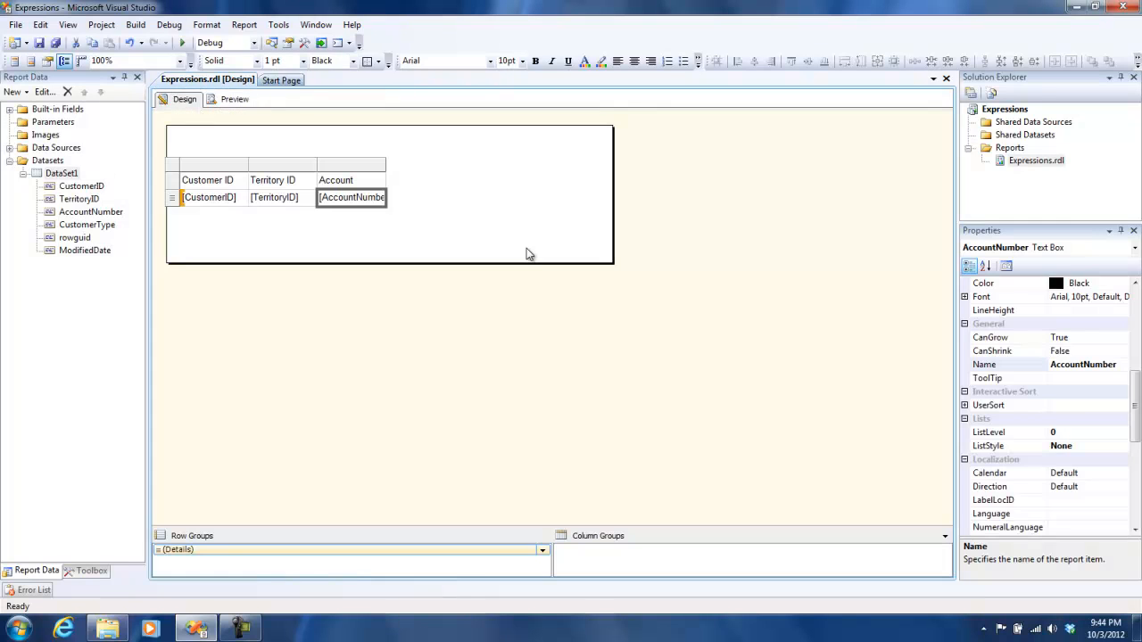
pyautogui.click(235, 99)
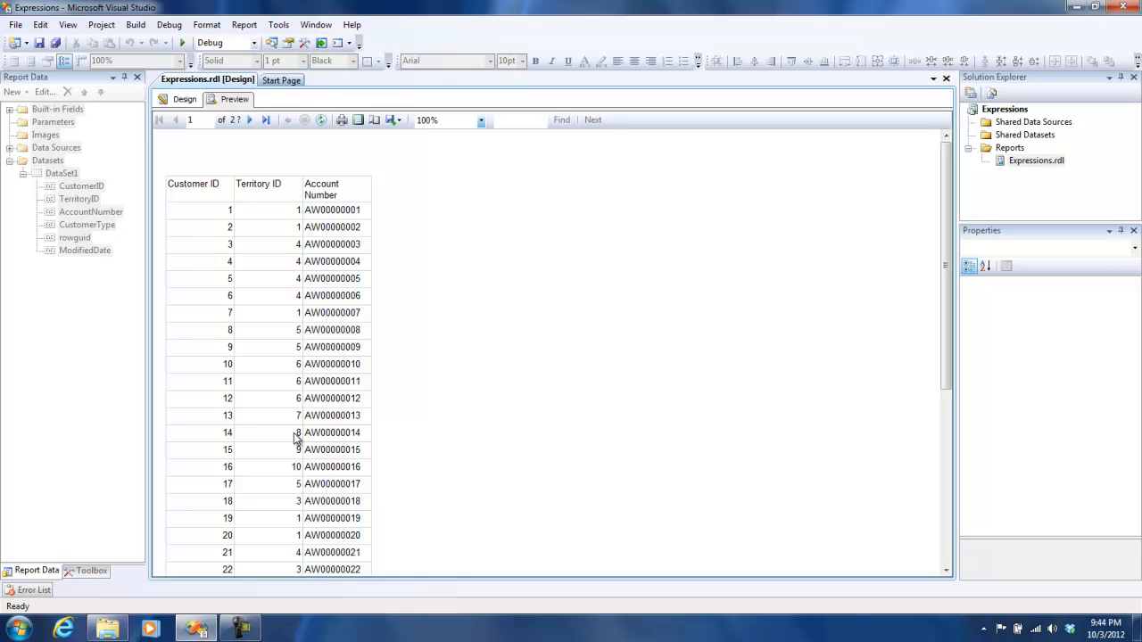
pyautogui.click(182, 99)
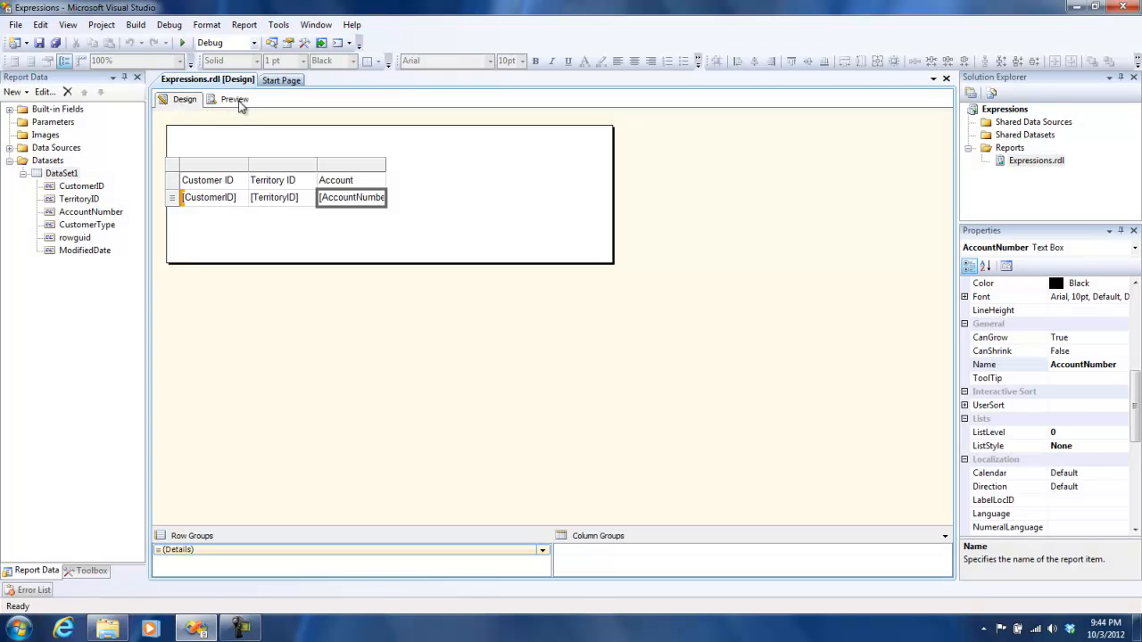
# Step: Examine the value expression behind the TerritoryID data cell and close it without changes
pyautogui.doubleClick(286, 198)
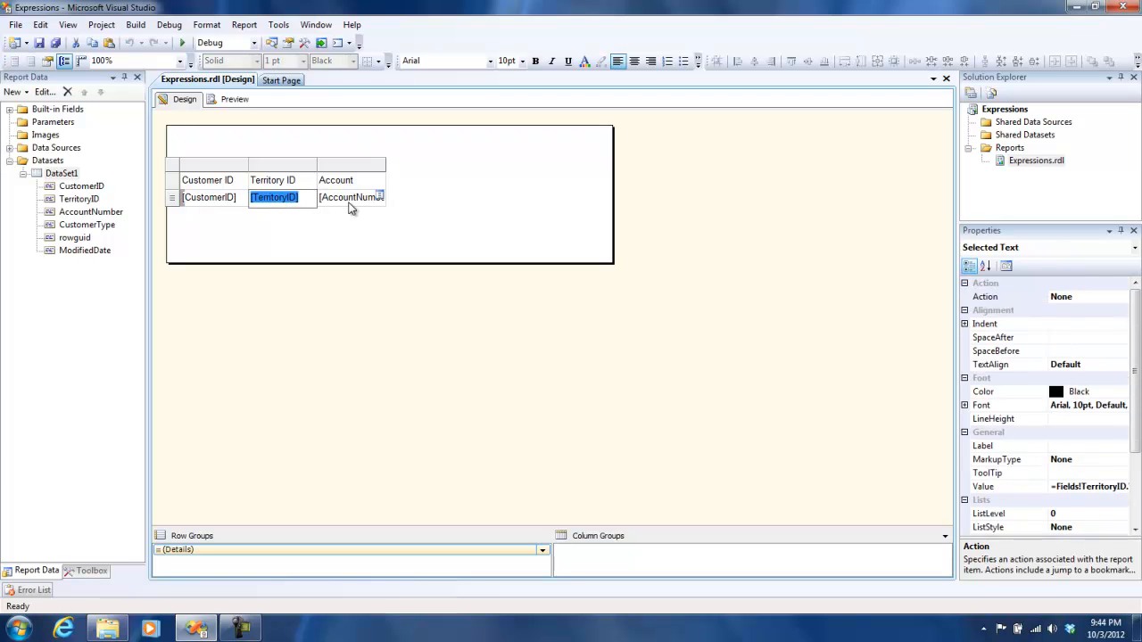
pyautogui.click(309, 221)
pyautogui.rightClick(303, 198)
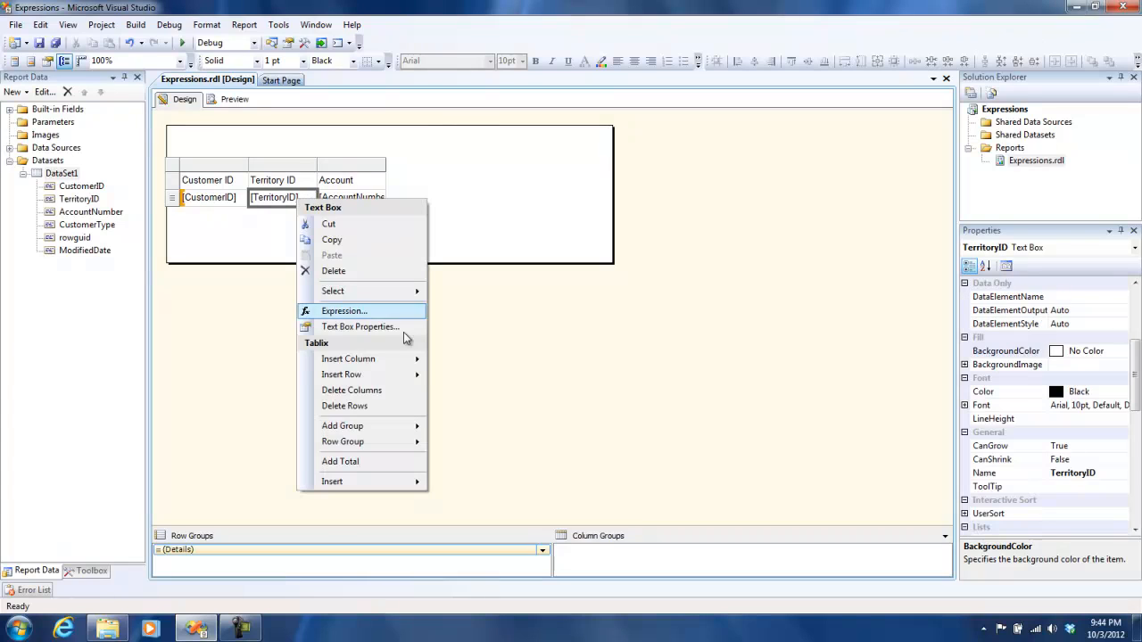
pyautogui.click(382, 311)
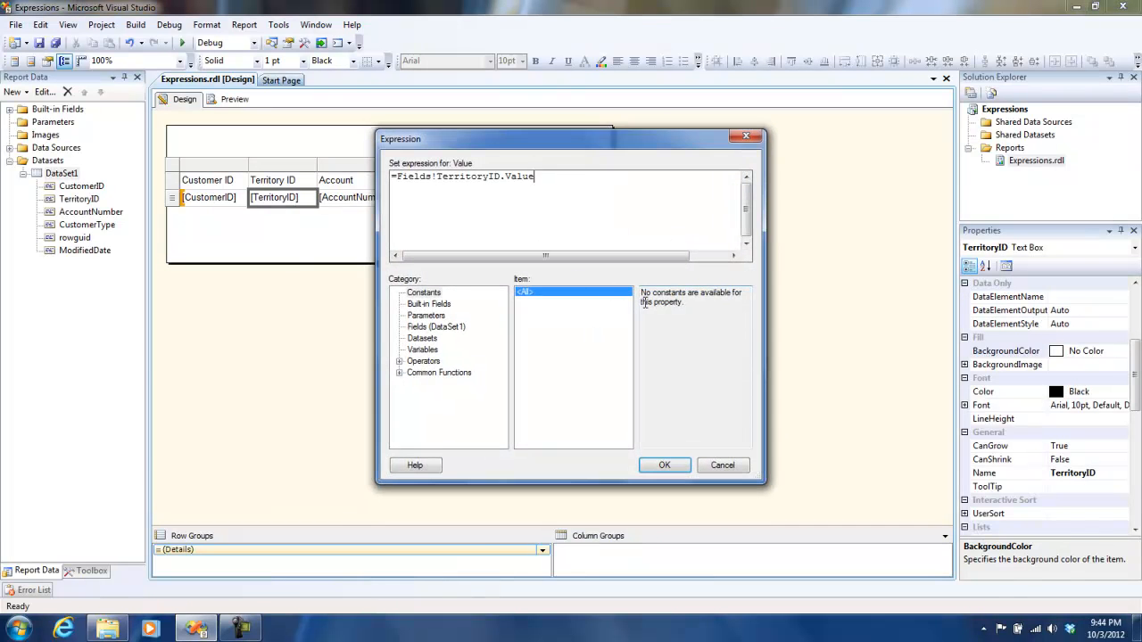
pyautogui.moveTo(567, 189); pyautogui.dragTo(358, 189)
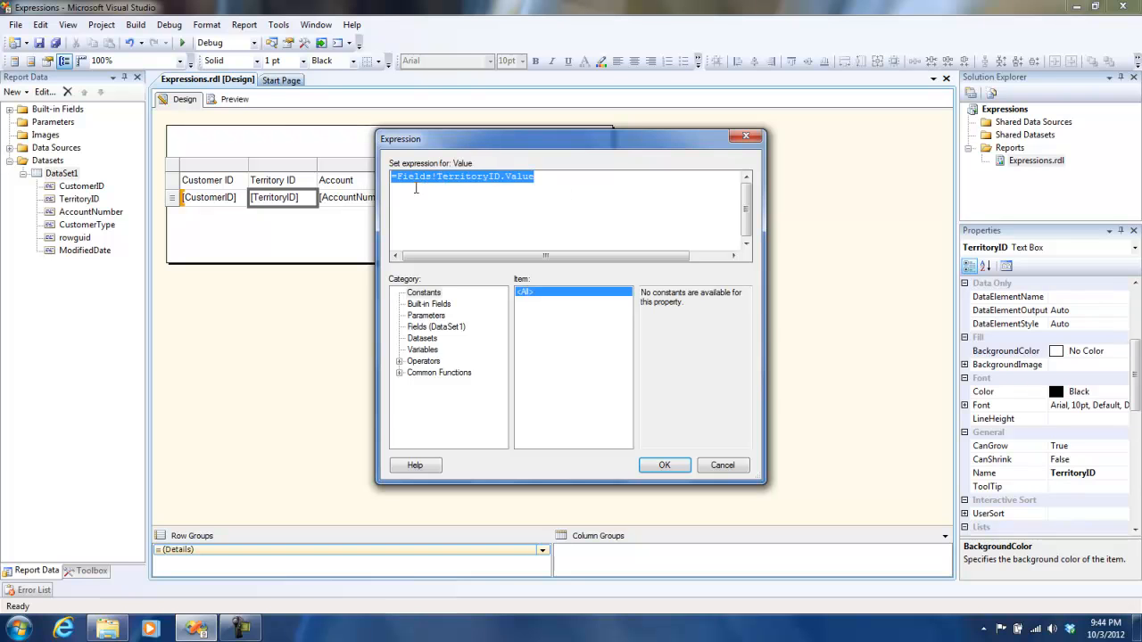
pyautogui.click(532, 190)
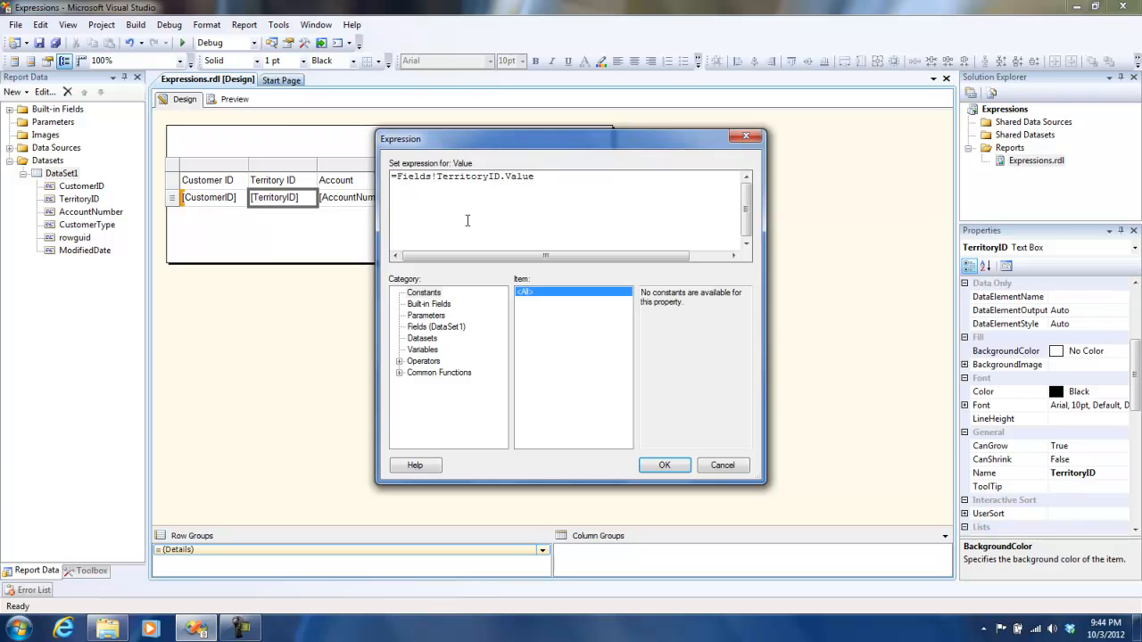
pyautogui.moveTo(427, 166); pyautogui.dragTo(586, 181)
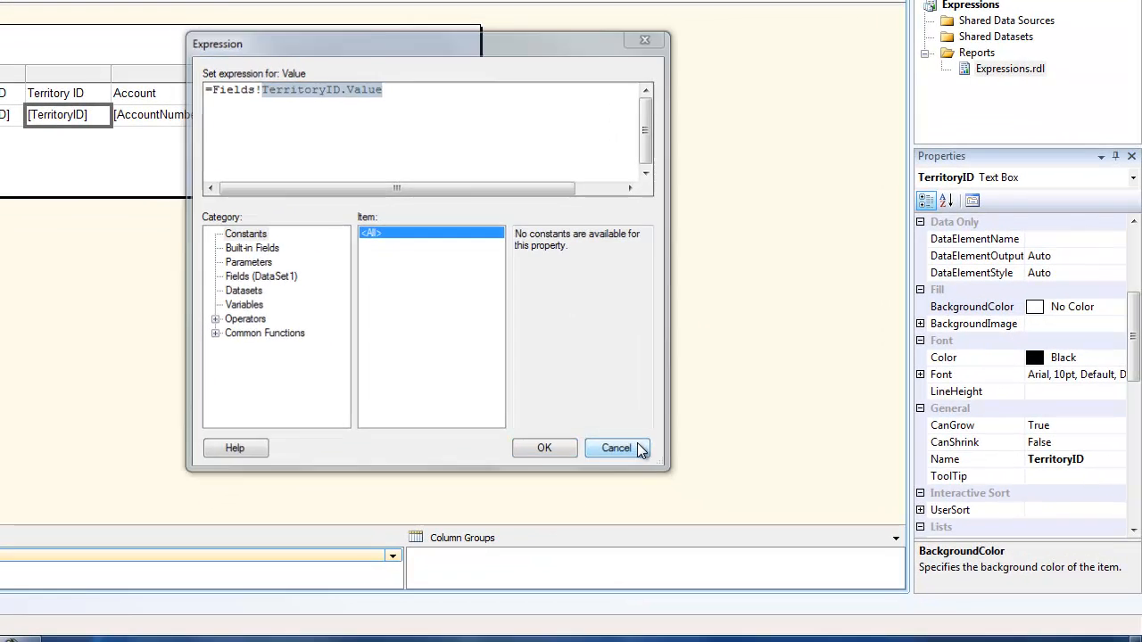
pyautogui.click(775, 526)
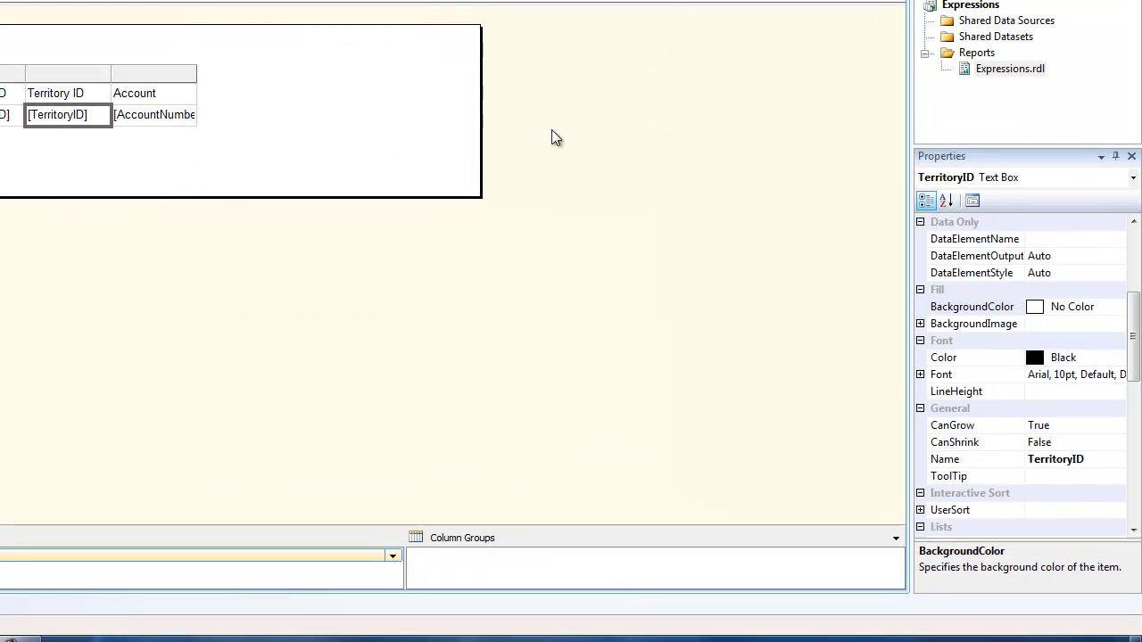
# Step: Open the expression editor for the TerritoryID cell's font color, select the existing Black value and enlarge the editor window
pyautogui.click(1080, 357)
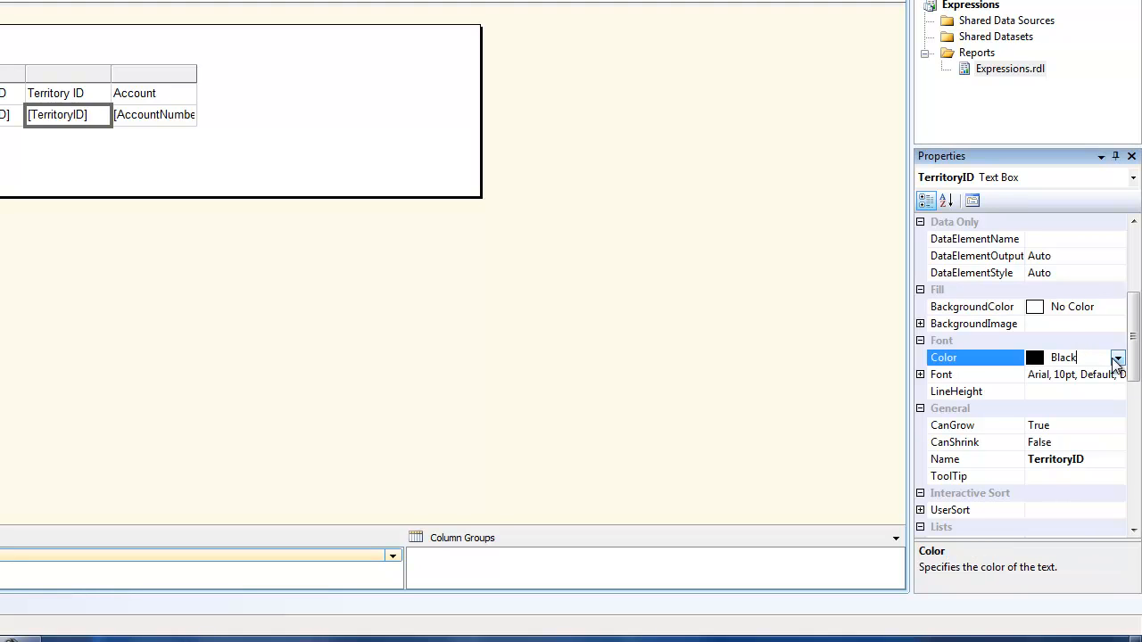
pyautogui.click(1118, 358)
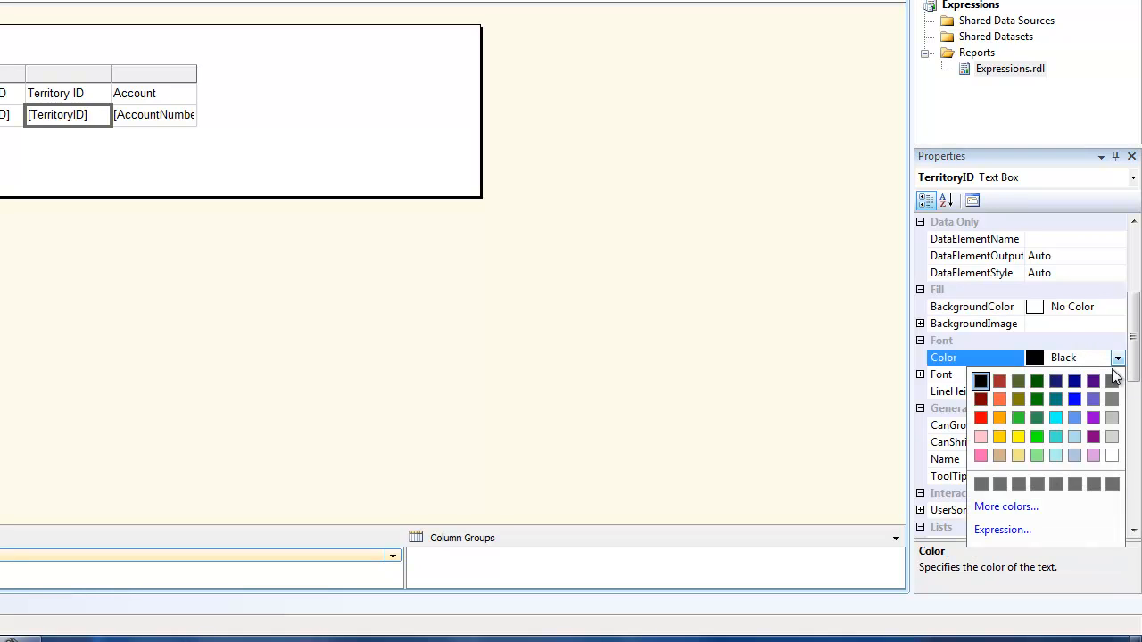
pyautogui.click(1003, 530)
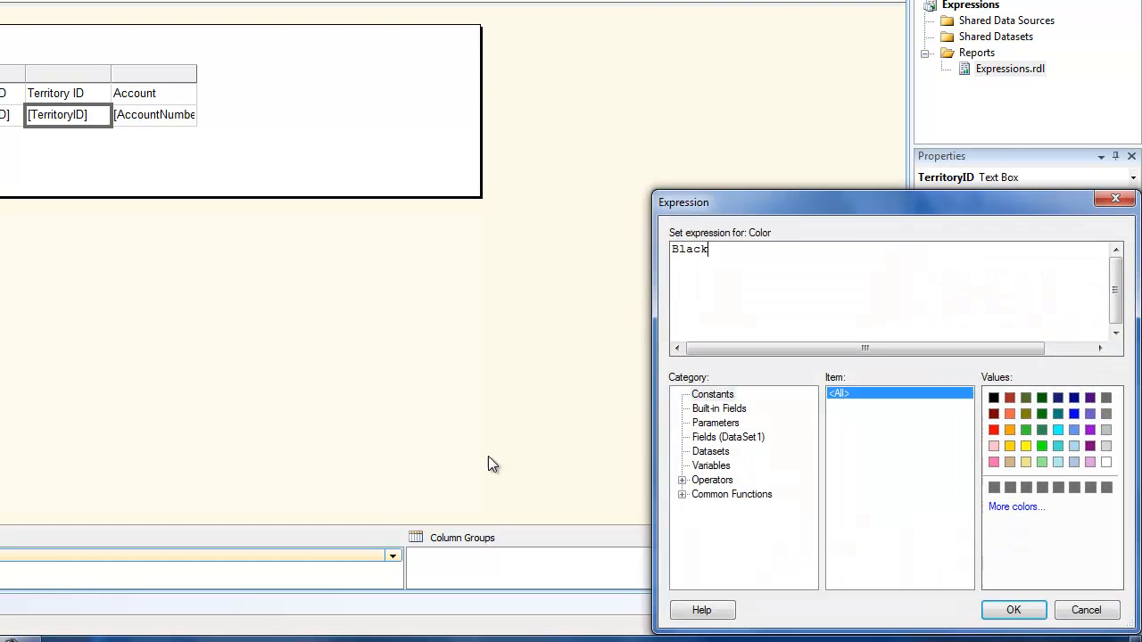
pyautogui.moveTo(852, 224); pyautogui.dragTo(364, 45)
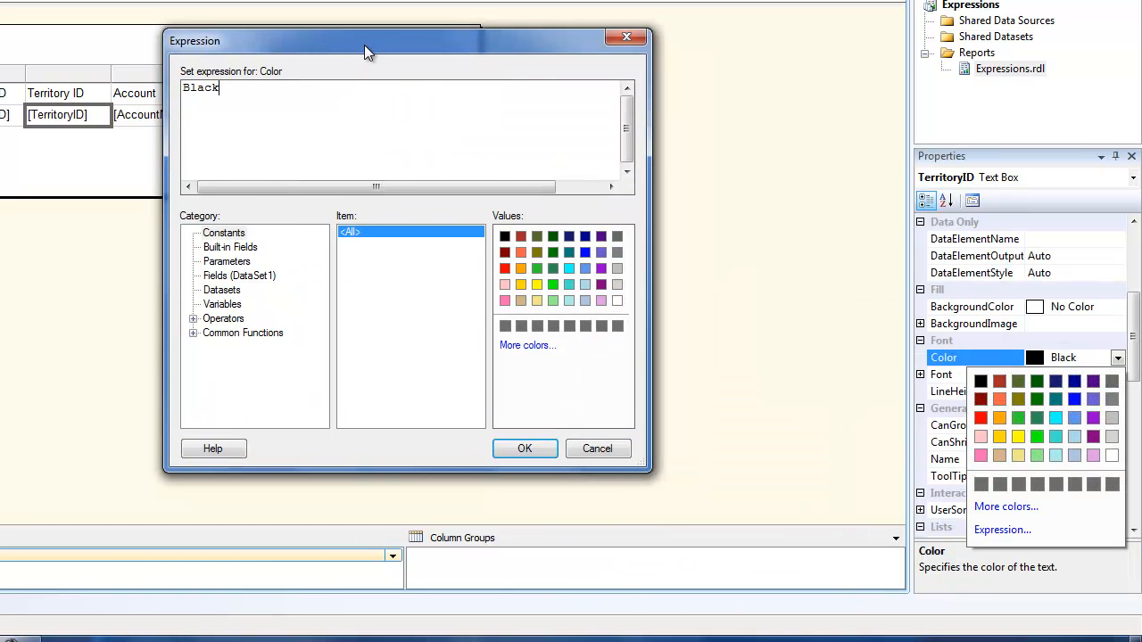
pyautogui.doubleClick(222, 102)
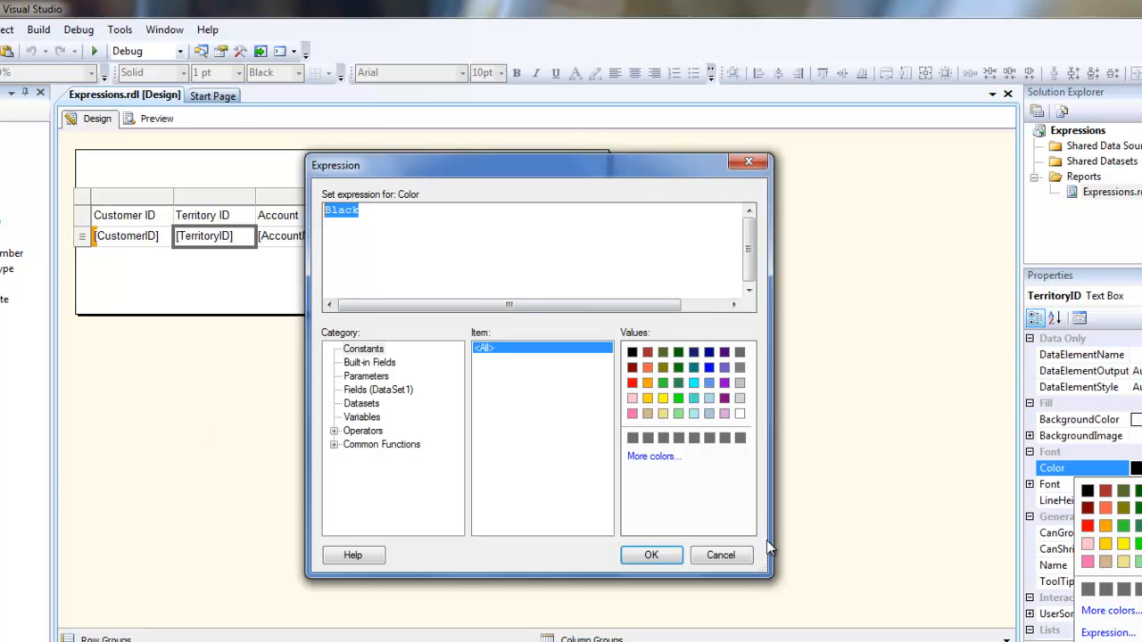
pyautogui.moveTo(769, 574); pyautogui.dragTo(888, 630)
pyautogui.moveTo(587, 175); pyautogui.dragTo(390, 41)
pyautogui.moveTo(691, 493); pyautogui.dragTo(1036, 599)
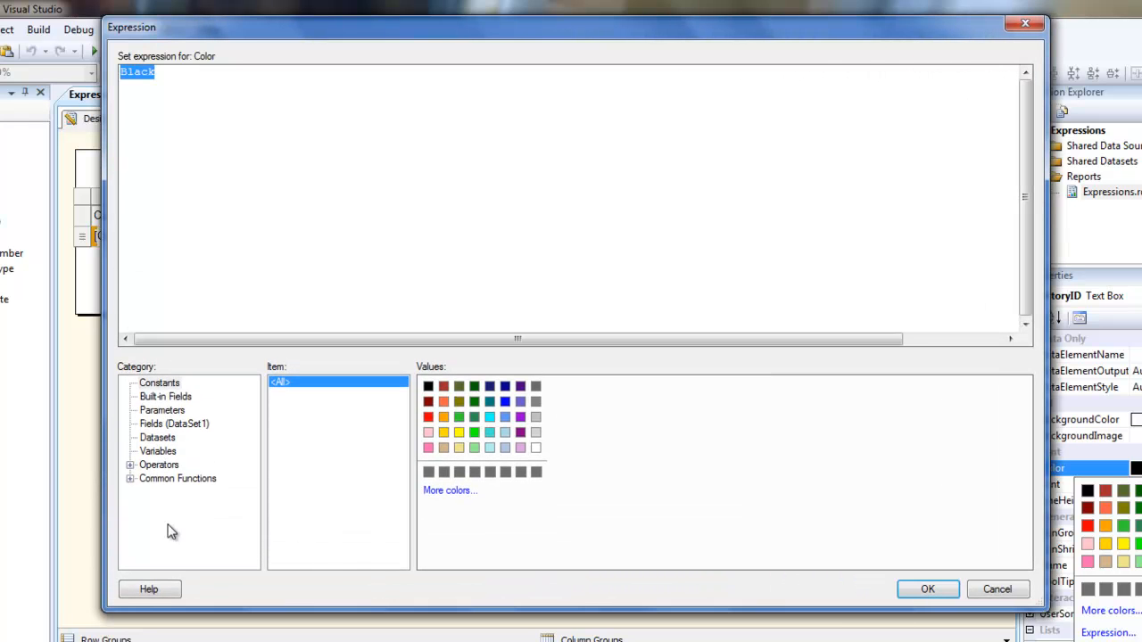
# Step: Browse the expression editor's built-in fields and its Text, Date & Time and Miscellaneous common functions
pyautogui.click(156, 399)
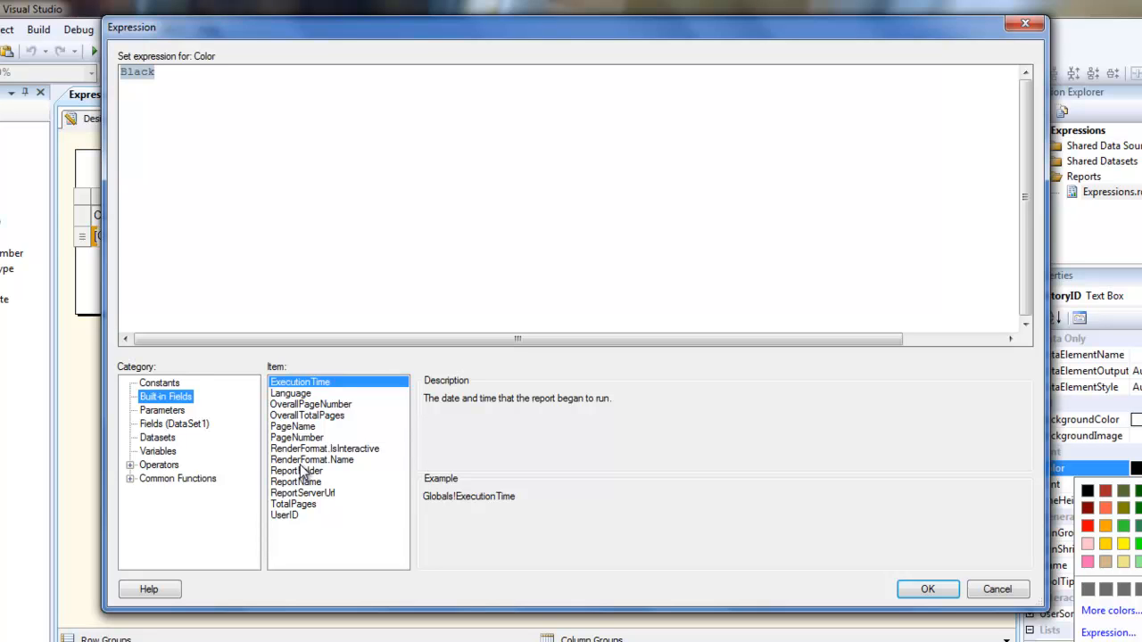
pyautogui.click(131, 478)
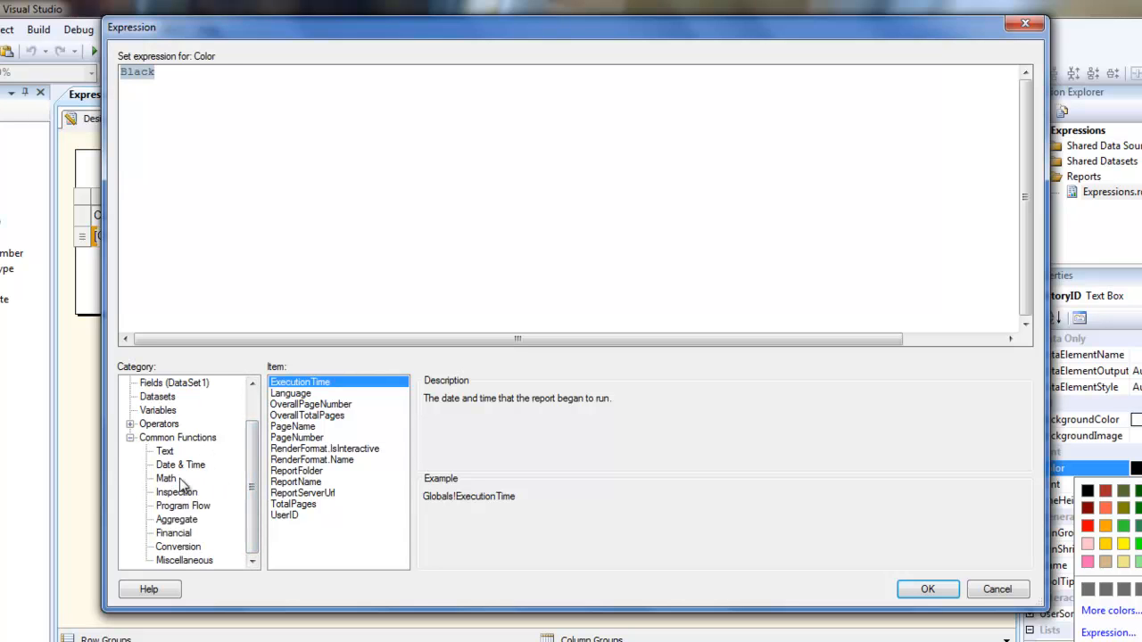
pyautogui.click(168, 452)
pyautogui.click(172, 465)
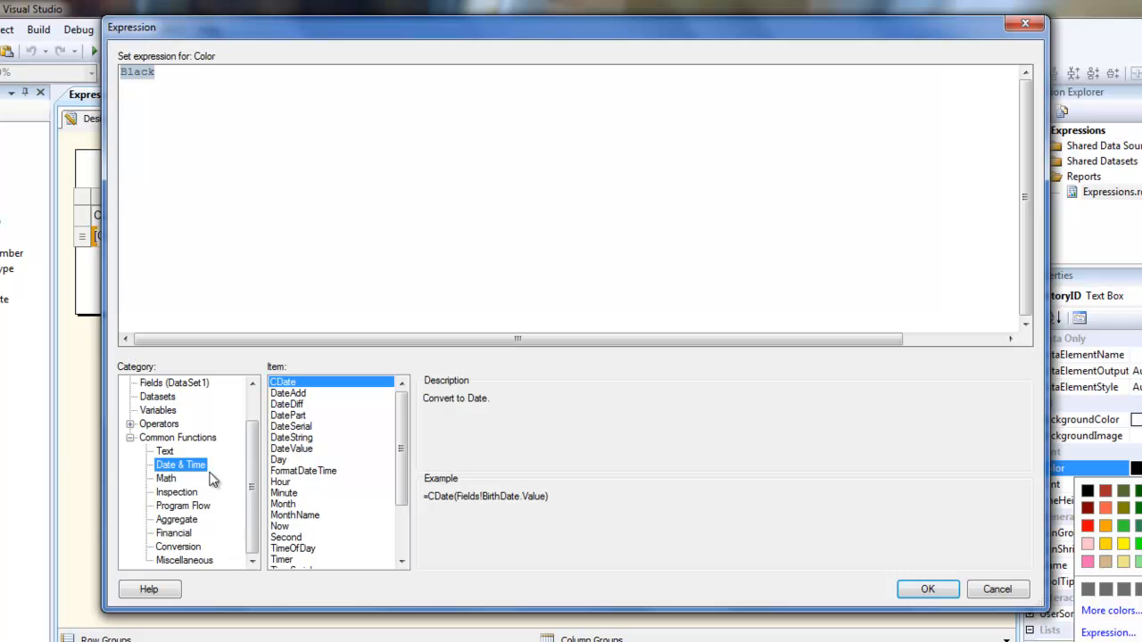
pyautogui.moveTo(400, 462); pyautogui.dragTo(403, 530)
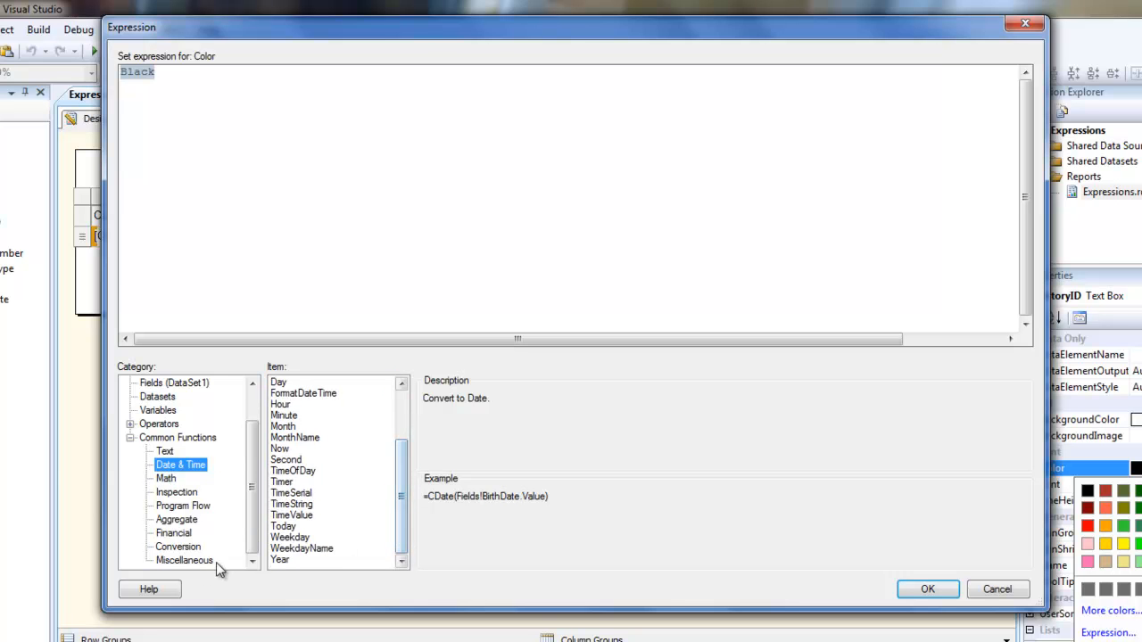
pyautogui.click(189, 562)
# Step: Set the TerritoryID cell's color expression to =IIf(Fields!TerritoryID.Value > 5, "Red", "Black") using the program flow function and dataset field, and accept it
pyautogui.click(184, 506)
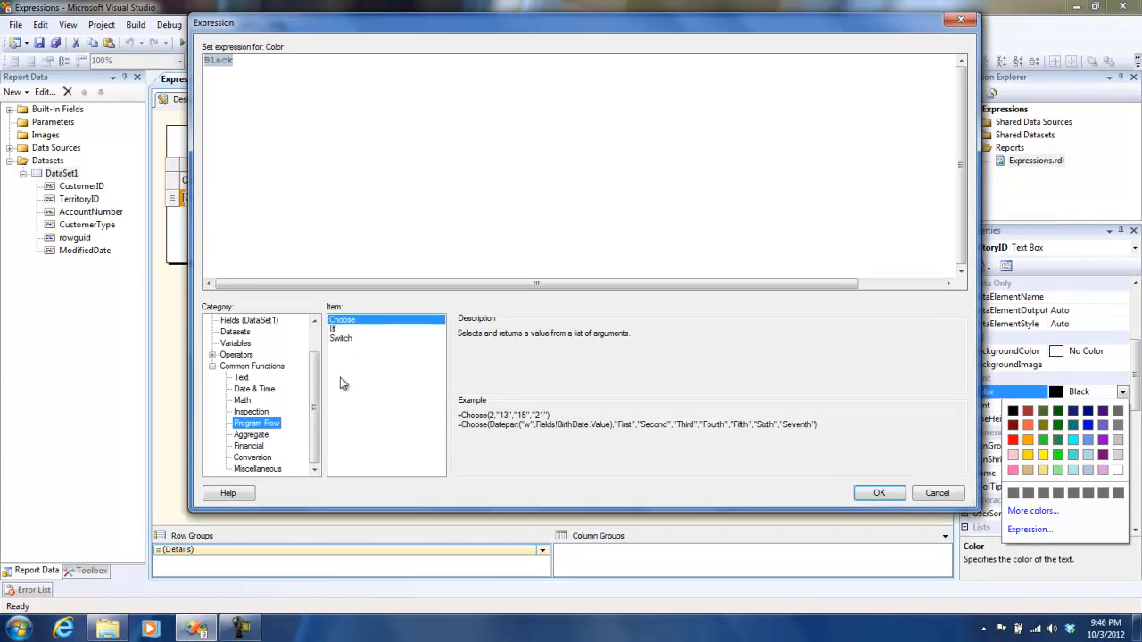
pyautogui.doubleClick(343, 330)
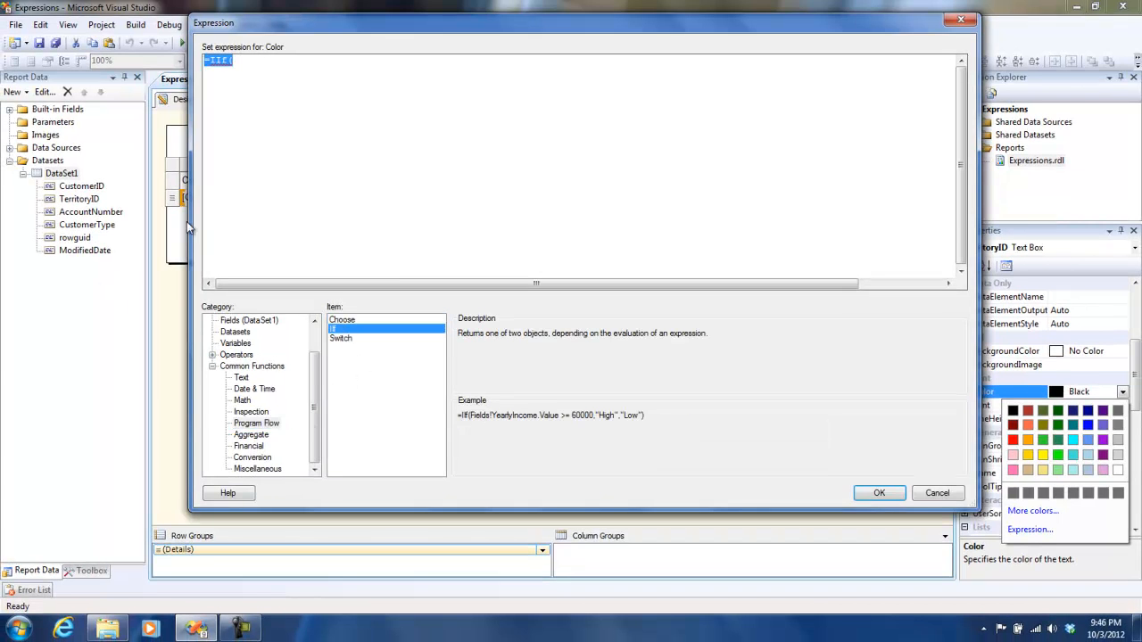
pyautogui.click(289, 146)
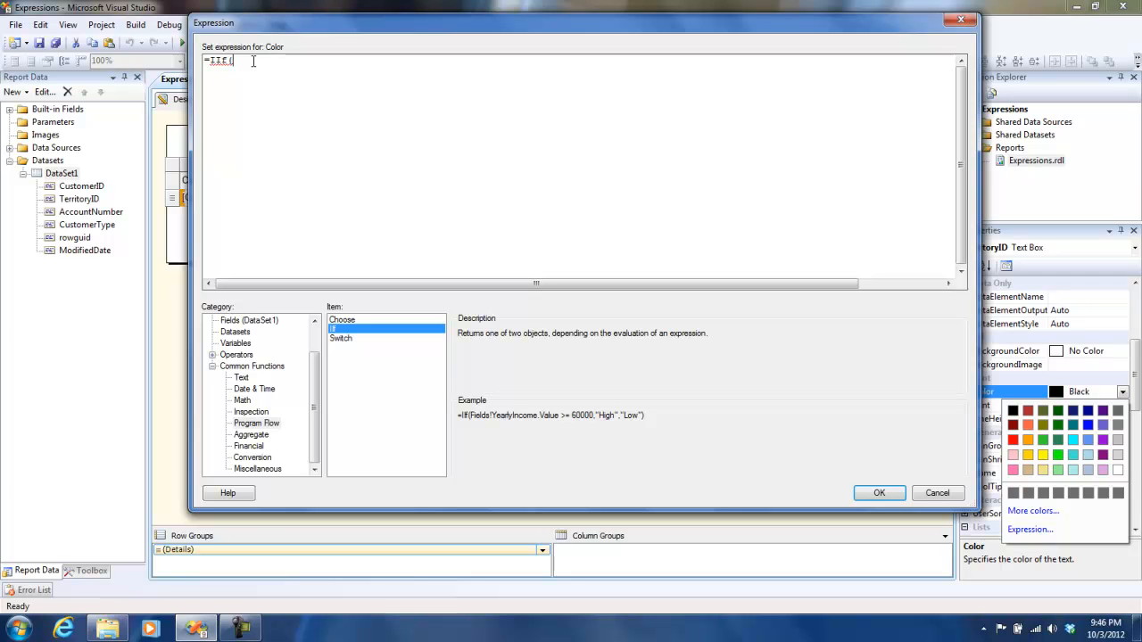
pyautogui.click(250, 321)
pyautogui.doubleClick(471, 329)
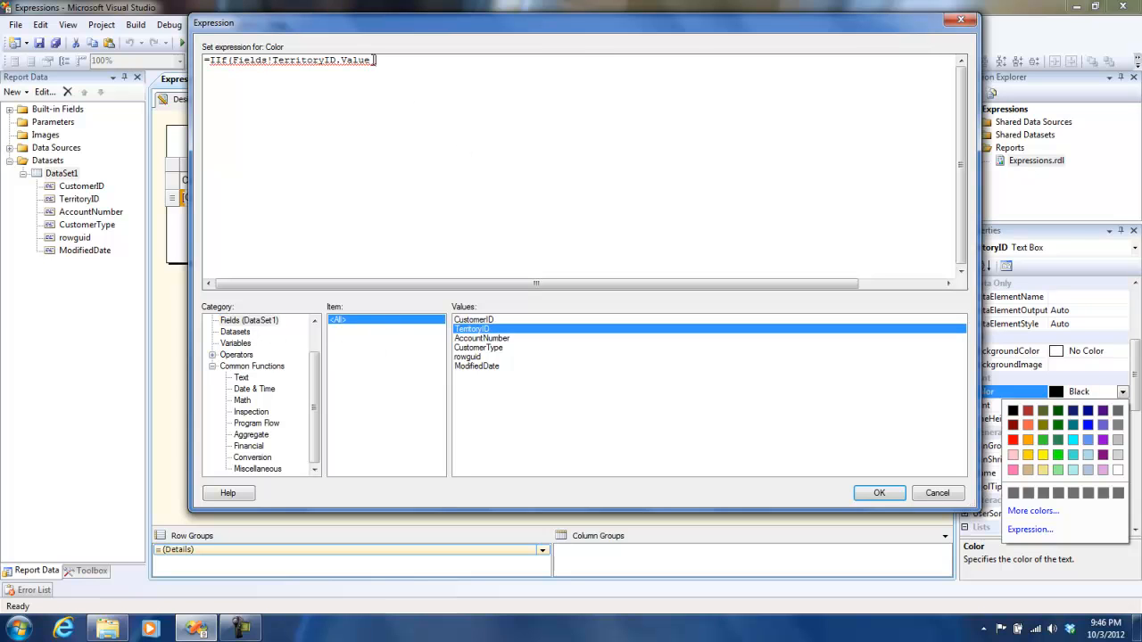
pyautogui.write('> 5, "Red')
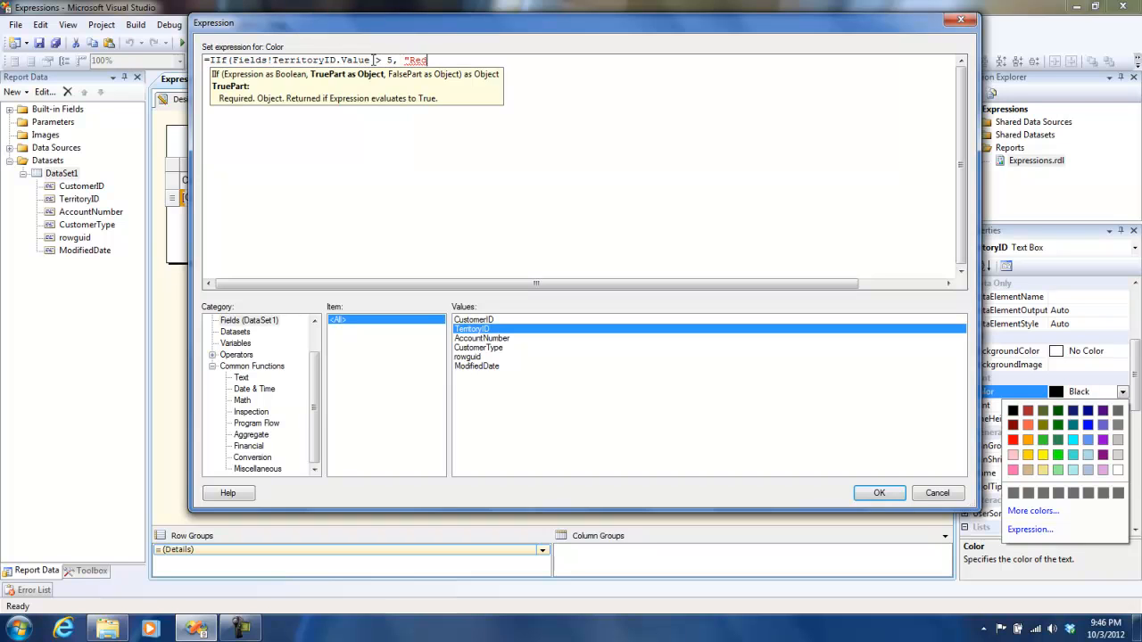
pyautogui.write('", "Black")')
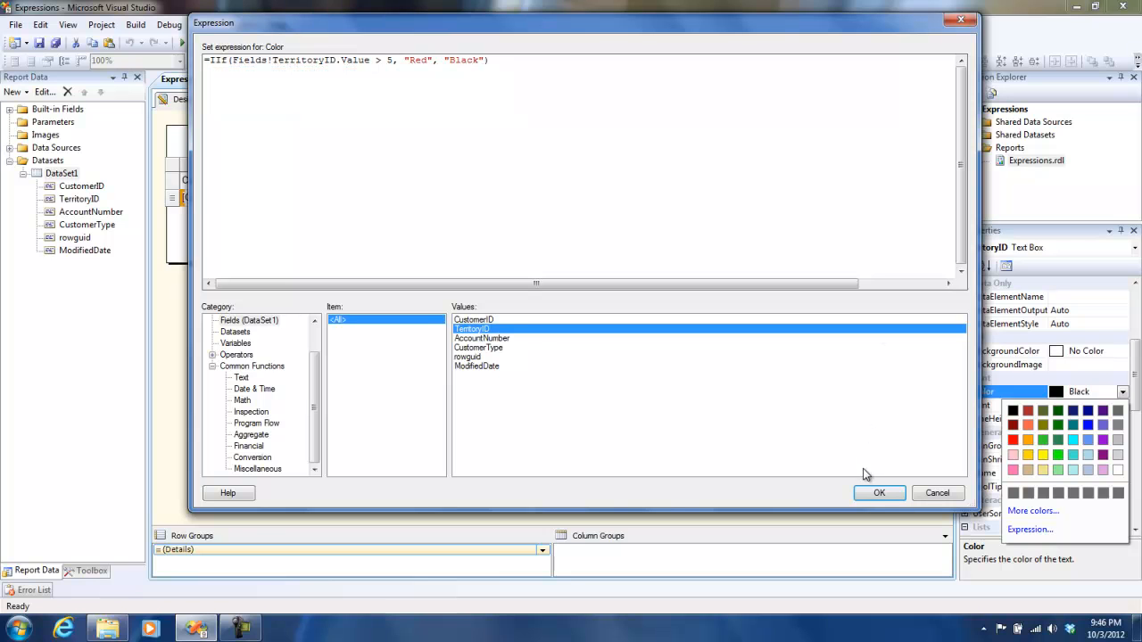
pyautogui.moveTo(233, 59)
pyautogui.mouseDown()
pyautogui.moveTo(393, 62)
pyautogui.moveTo(234, 60)
pyautogui.mouseUp()
pyautogui.moveTo(404, 61); pyautogui.dragTo(493, 59)
pyautogui.click(900, 494)
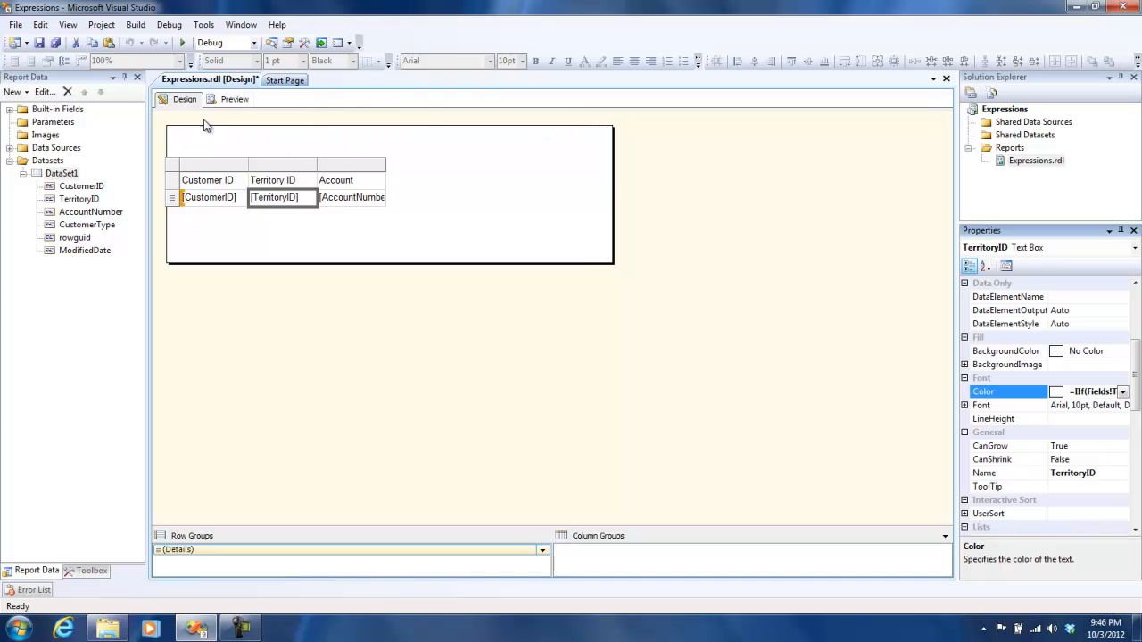
# Step: Preview the report to check the text colors in the Territory ID column, and return to the design view
pyautogui.click(235, 99)
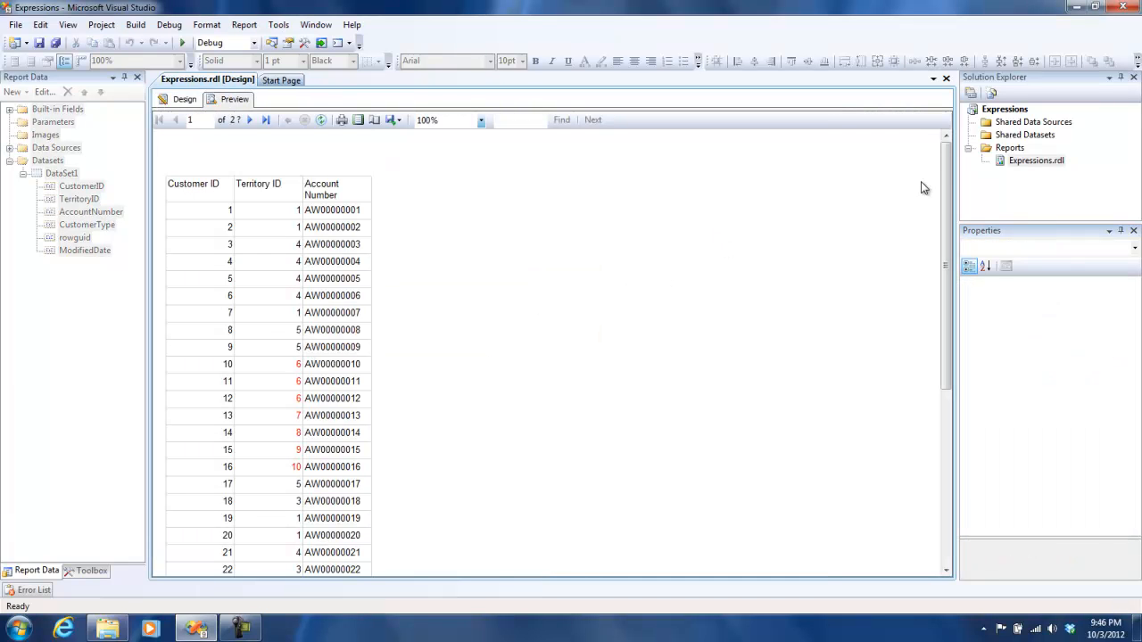
pyautogui.moveTo(948, 180); pyautogui.dragTo(962, 143)
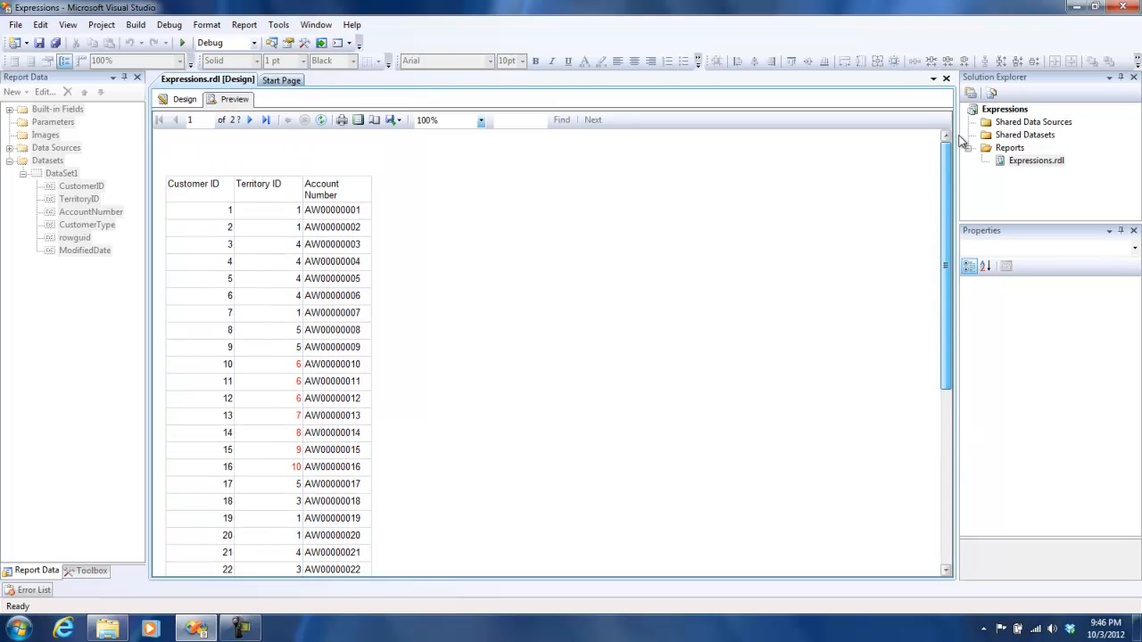
pyautogui.click(182, 100)
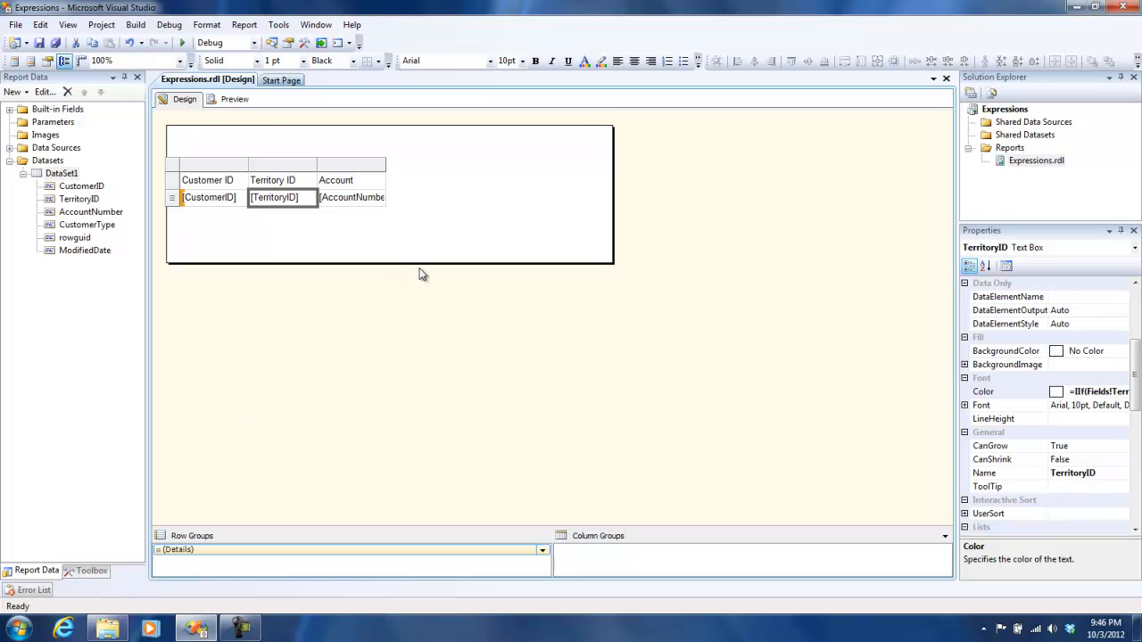
# Step: Add a text box above the table, widen it across most of the report body and enter "The Current time is: "
pyautogui.click(92, 571)
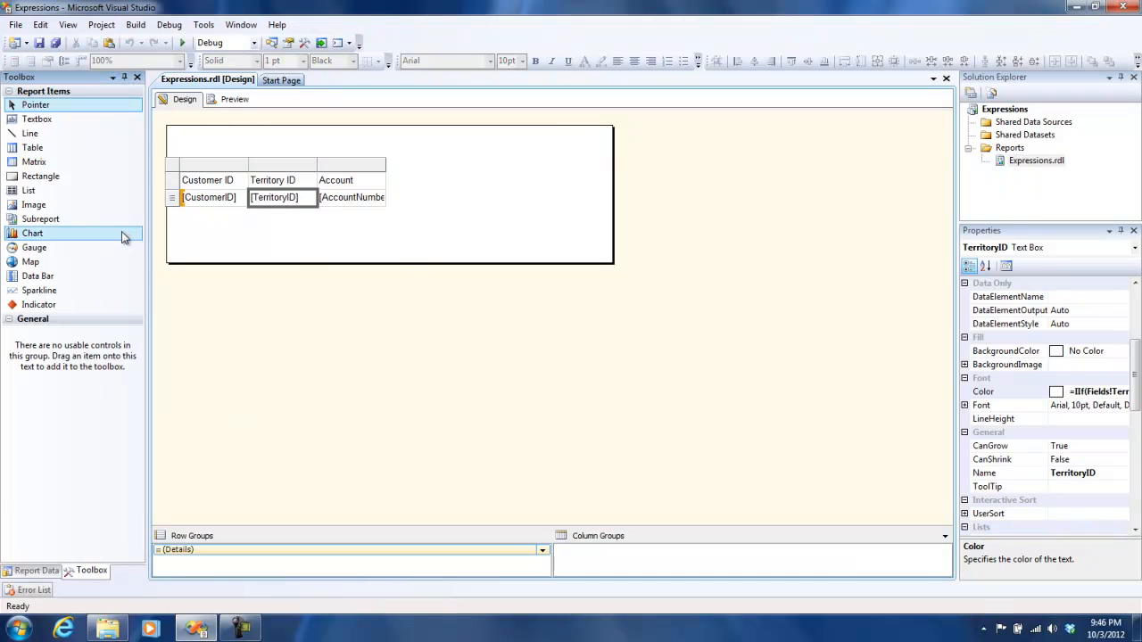
pyautogui.moveTo(79, 119); pyautogui.dragTo(177, 140)
pyautogui.moveTo(248, 148); pyautogui.dragTo(595, 147)
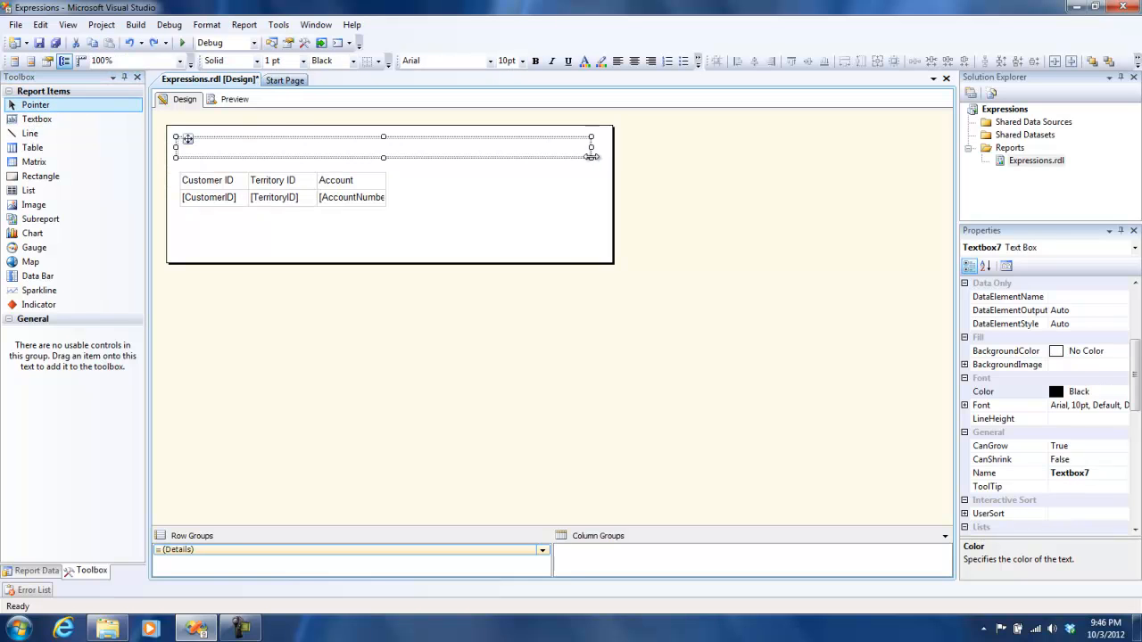
pyautogui.click(344, 153)
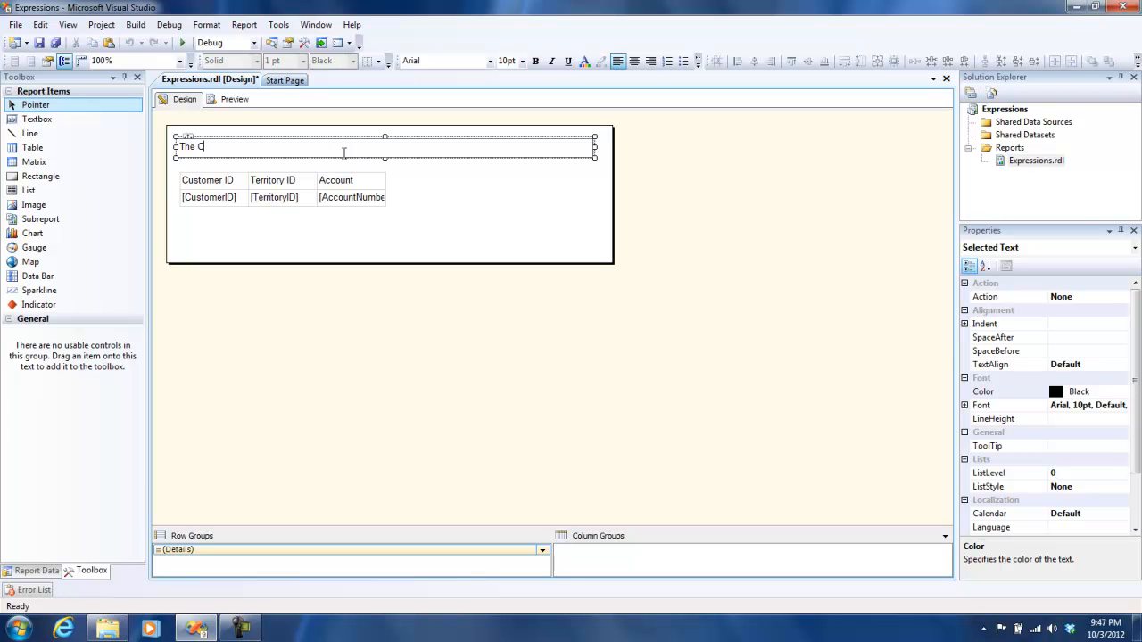
pyautogui.write('The Current time is')
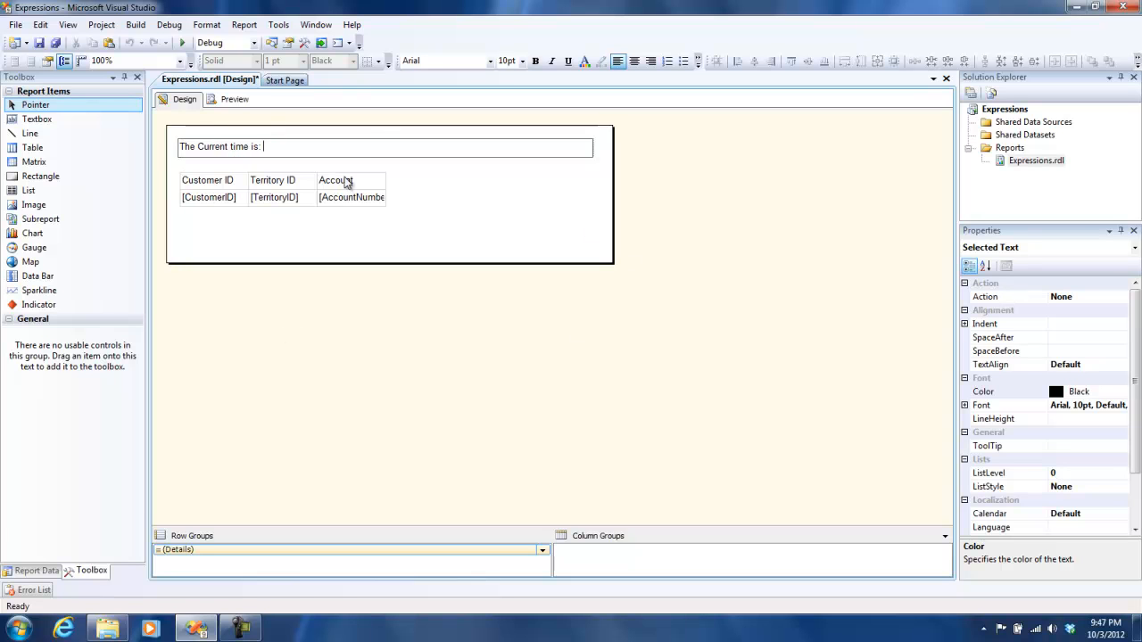
# Step: Open the value expression of the current-time text box and replace its text with the Now function from the date and time functions
pyautogui.rightClick(336, 148)
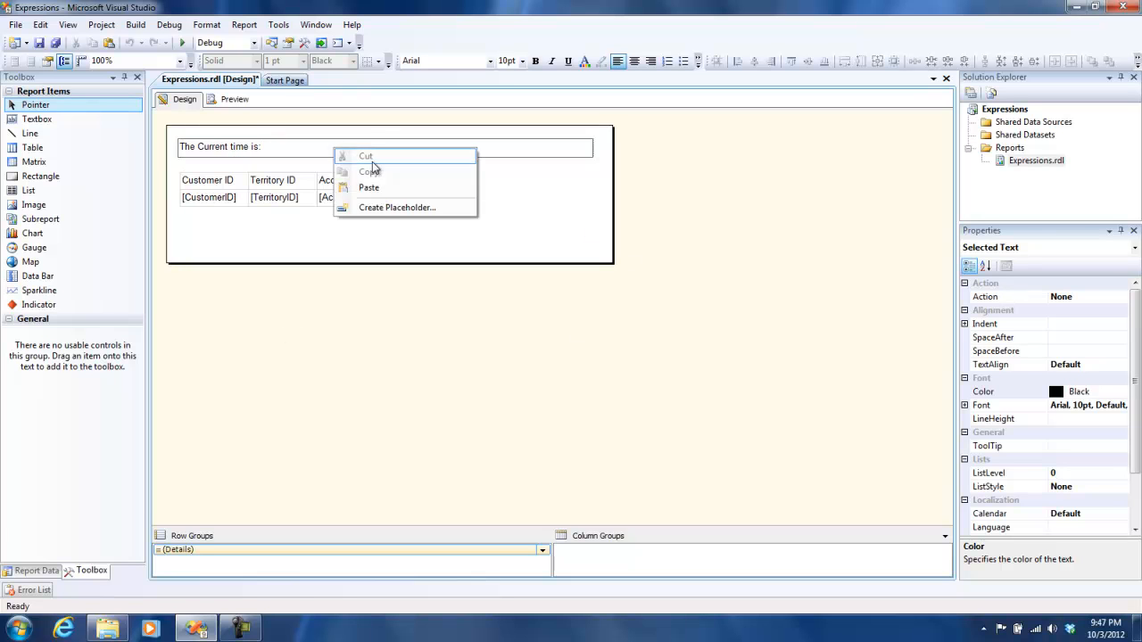
pyautogui.click(333, 235)
pyautogui.rightClick(297, 146)
pyautogui.click(361, 257)
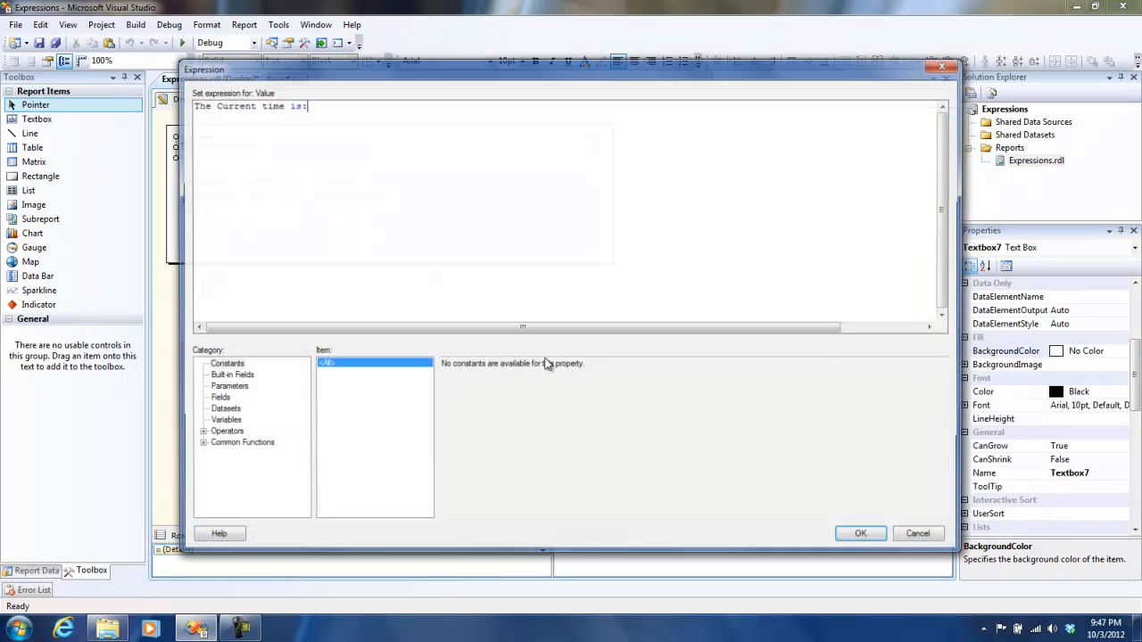
pyautogui.click(197, 445)
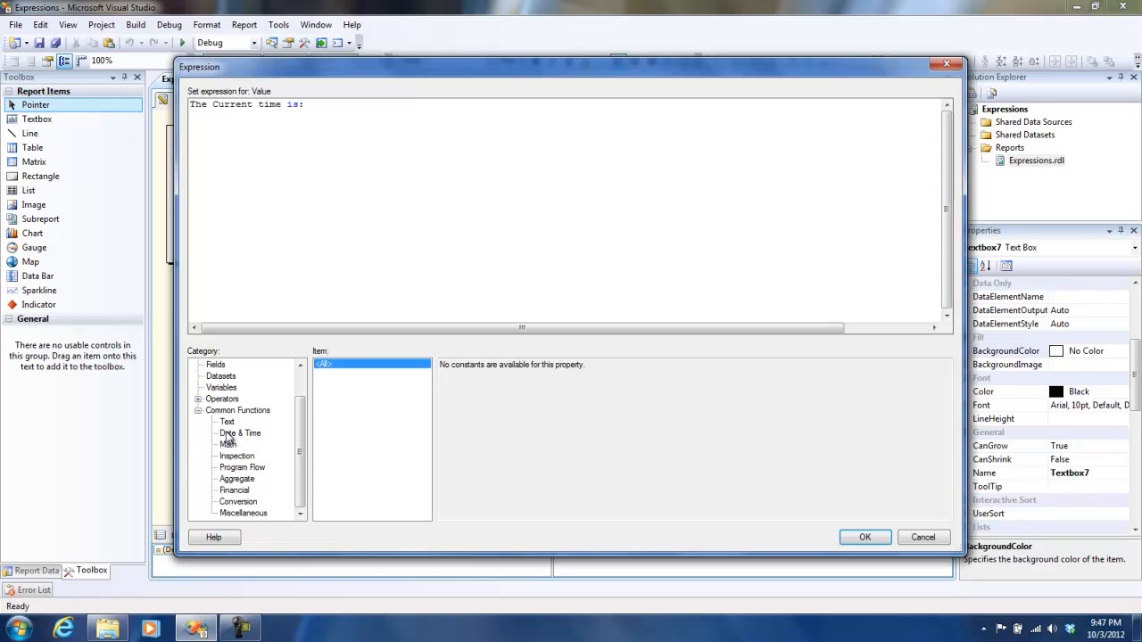
pyautogui.click(237, 434)
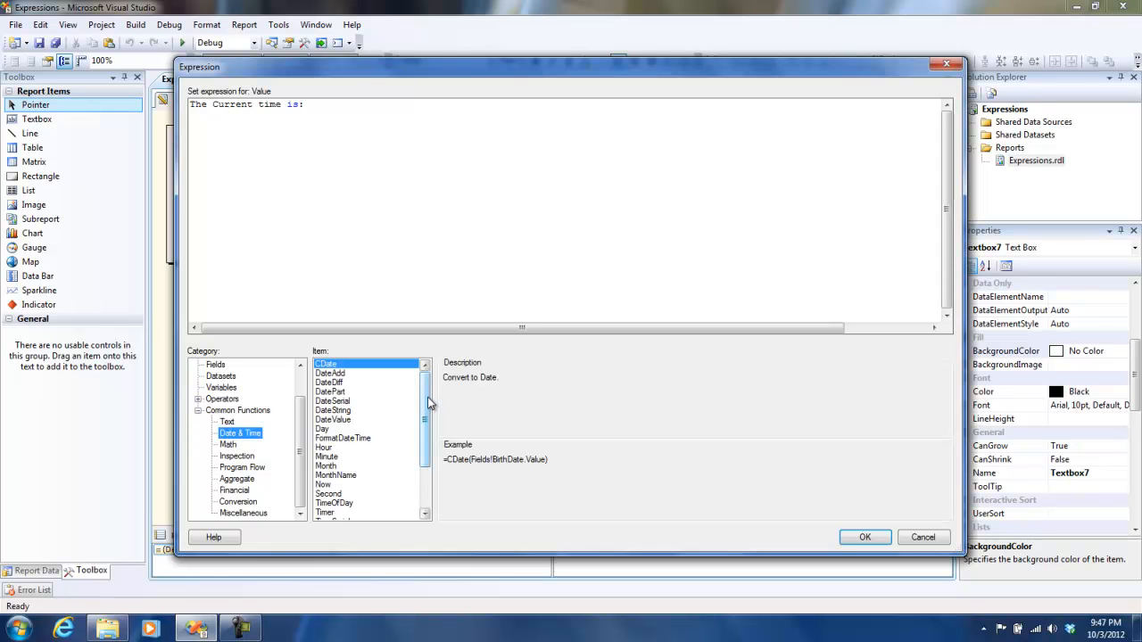
pyautogui.scroll(-2, 425, 402)
pyautogui.click(323, 448)
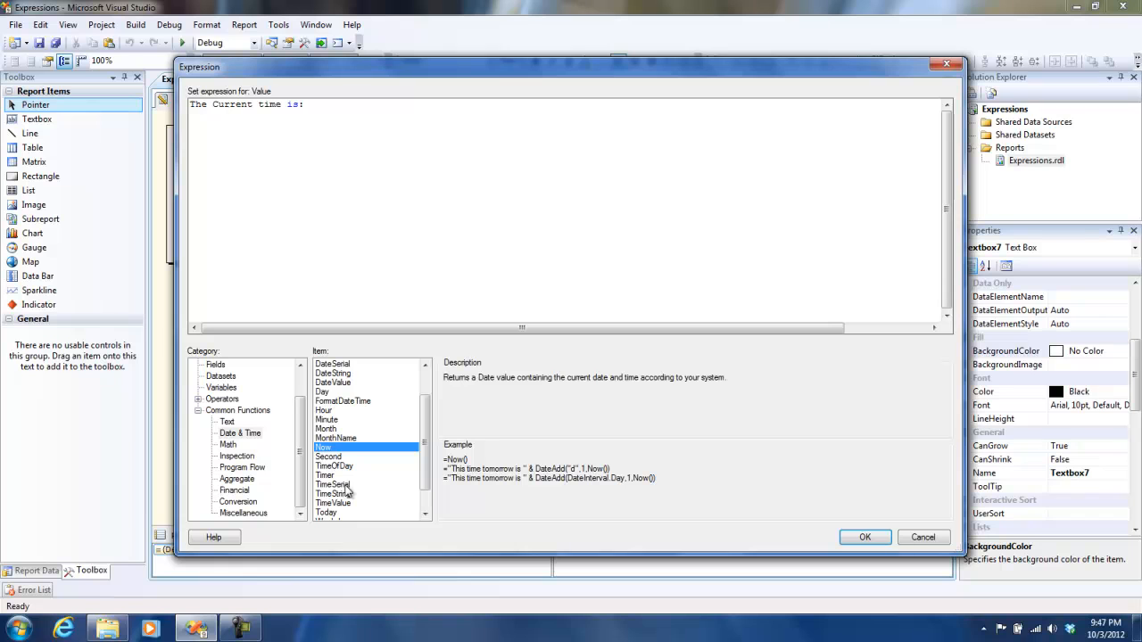
pyautogui.moveTo(450, 381); pyautogui.dragTo(594, 379)
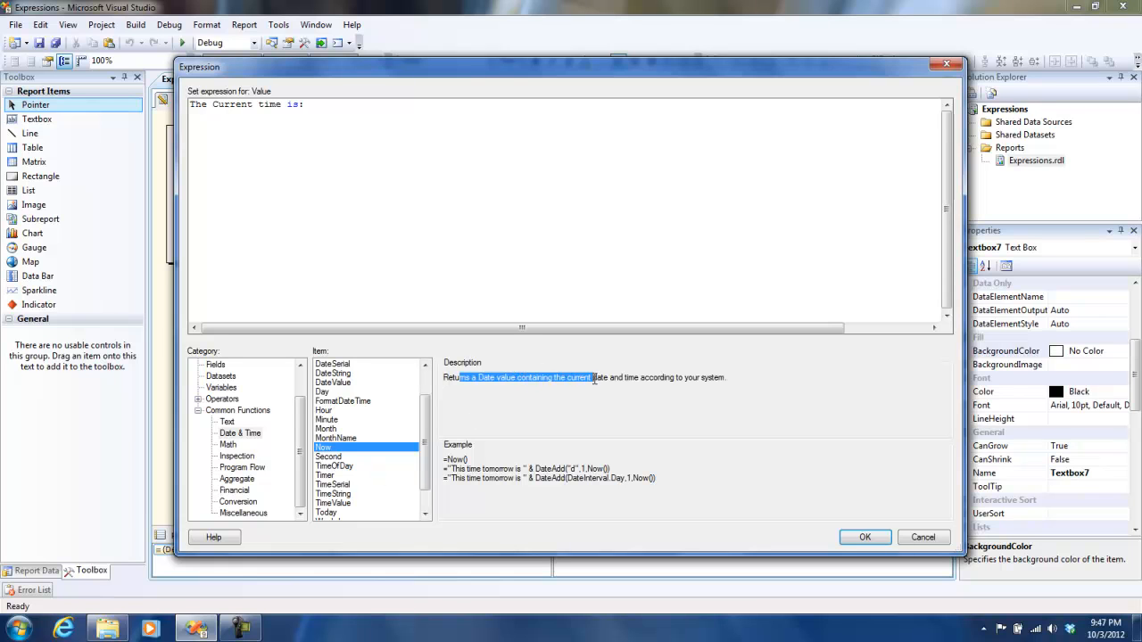
pyautogui.doubleClick(347, 449)
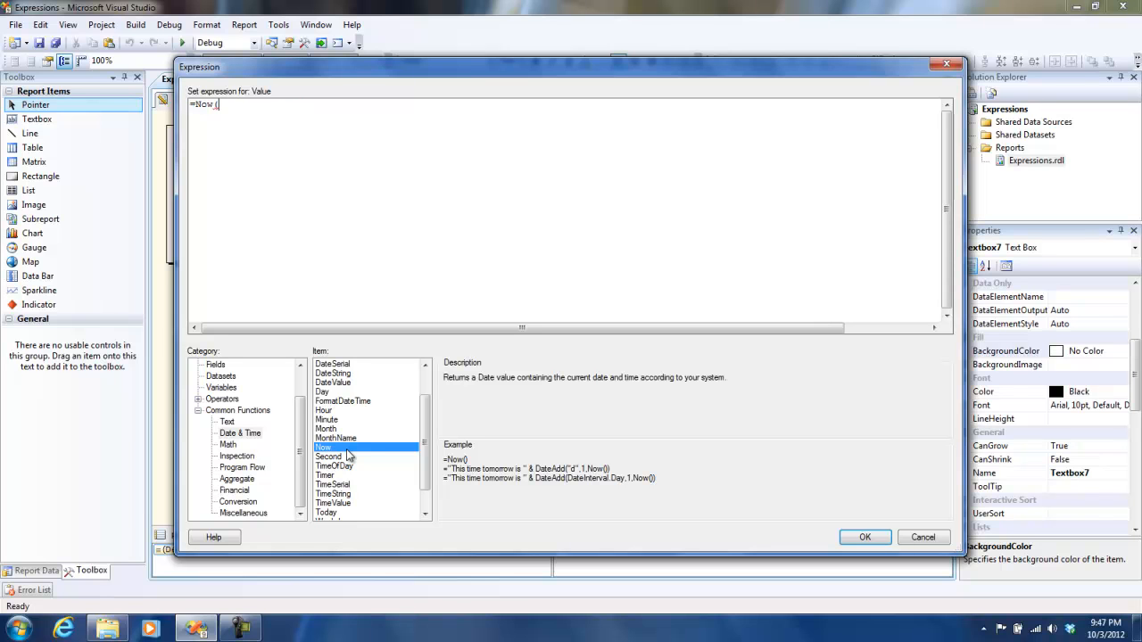
# Step: Complete the expression as = "The current time is: " + Now(), accept it, and check the time line in a report preview
pyautogui.write('"The ')
pyautogui.write('current time is')
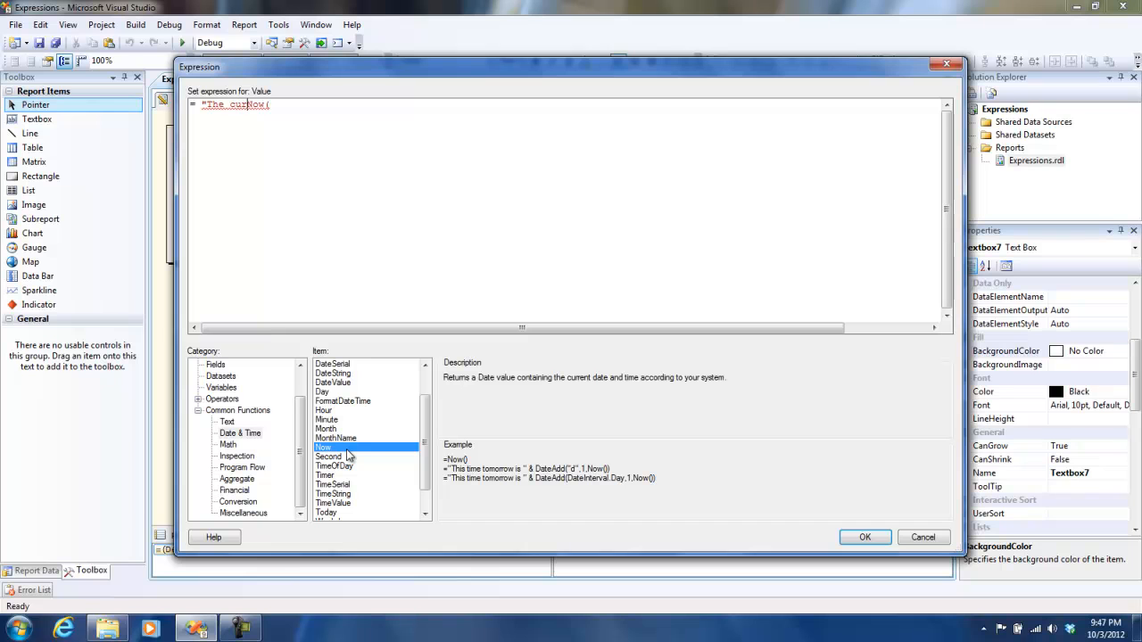
pyautogui.press('BackSpace')
pyautogui.write(':')
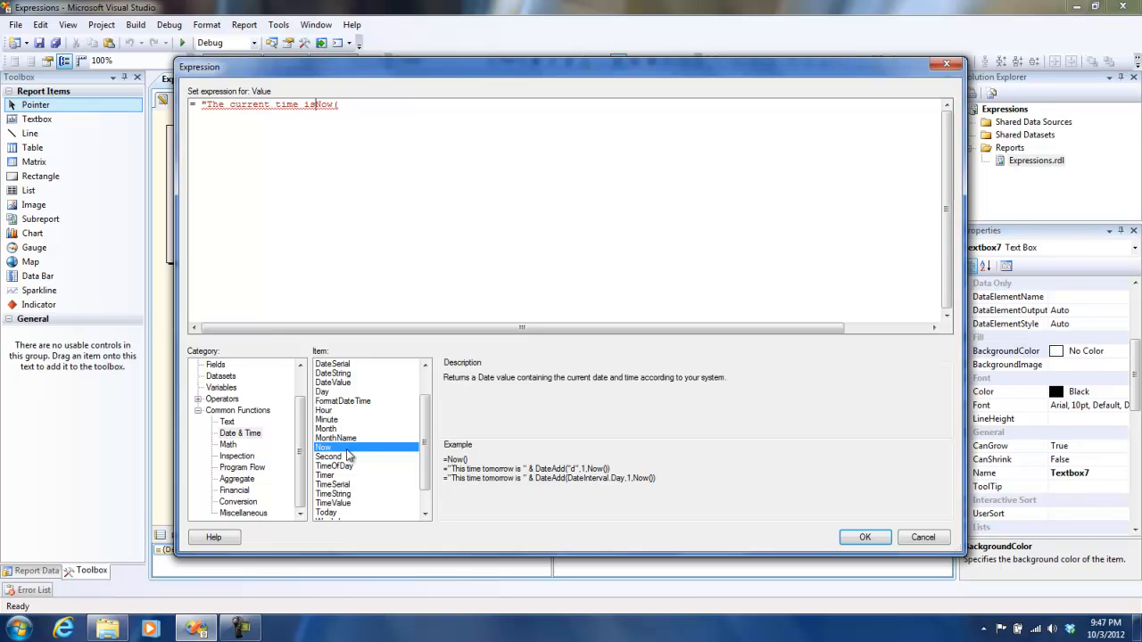
pyautogui.press('BackSpace')
pyautogui.write('" =')
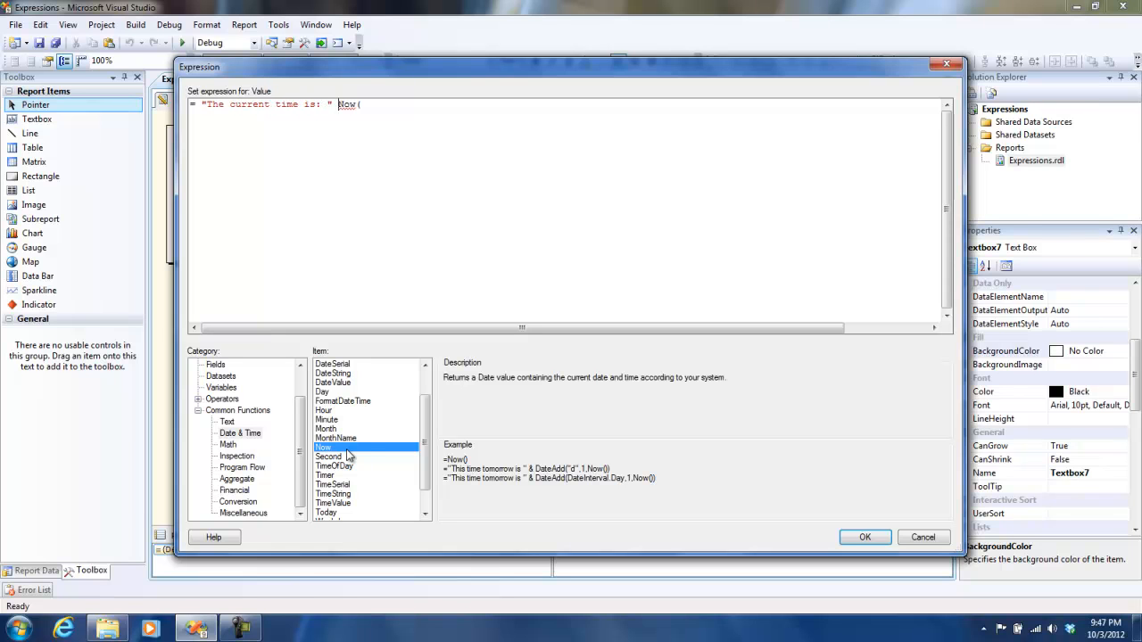
pyautogui.press('BackSpace')
pyautogui.press('BackSpace')
pyautogui.write('+')
pyautogui.click(843, 538)
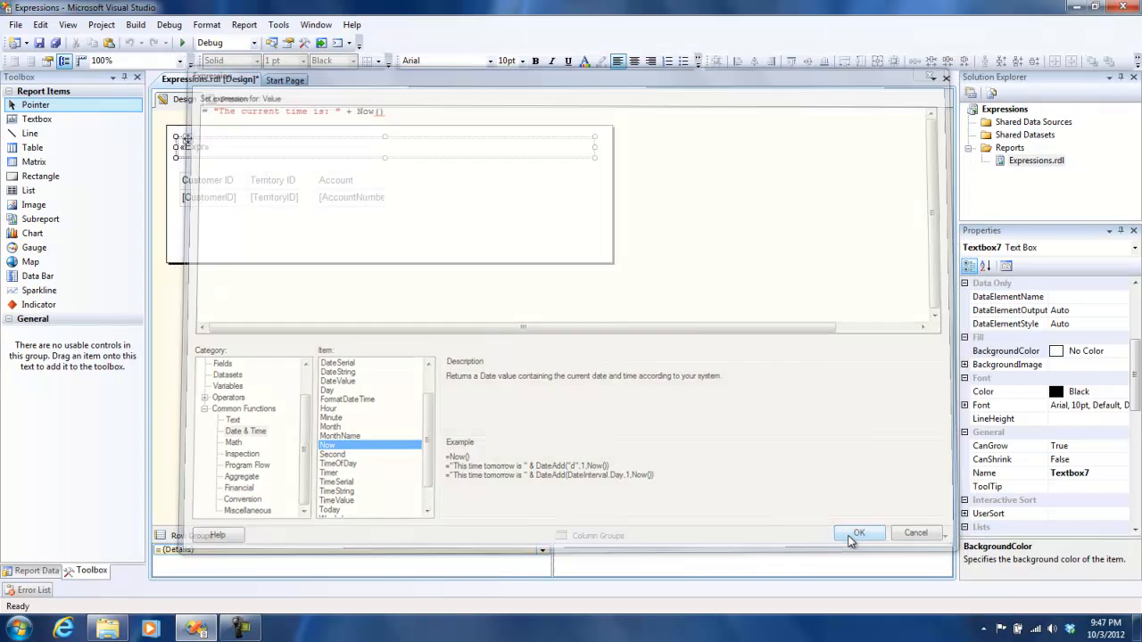
pyautogui.click(230, 101)
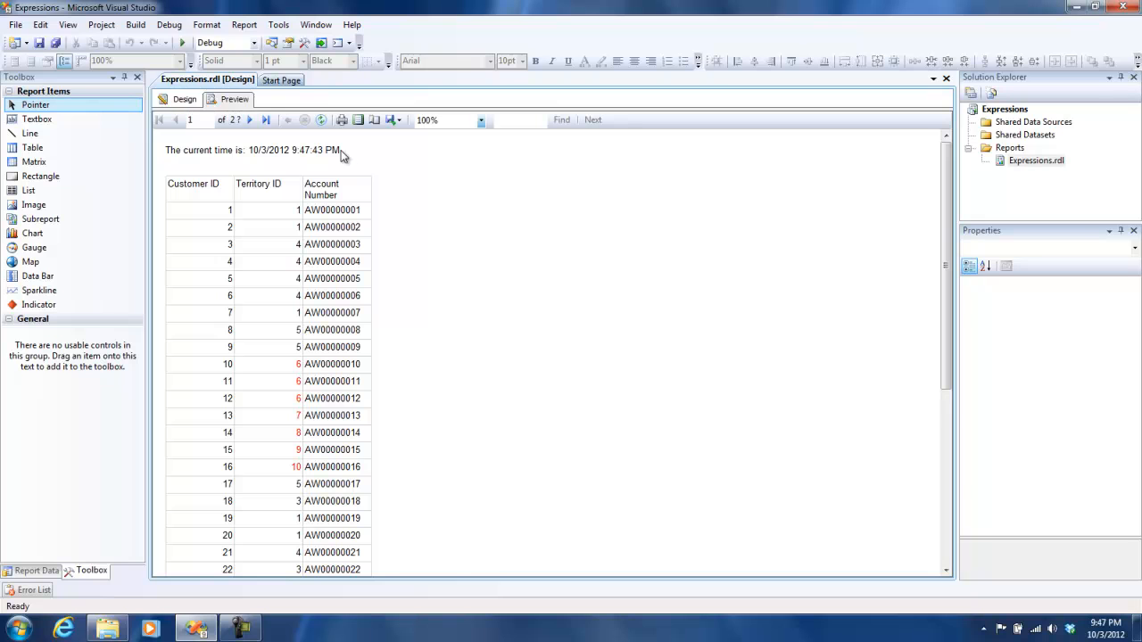
pyautogui.click(184, 99)
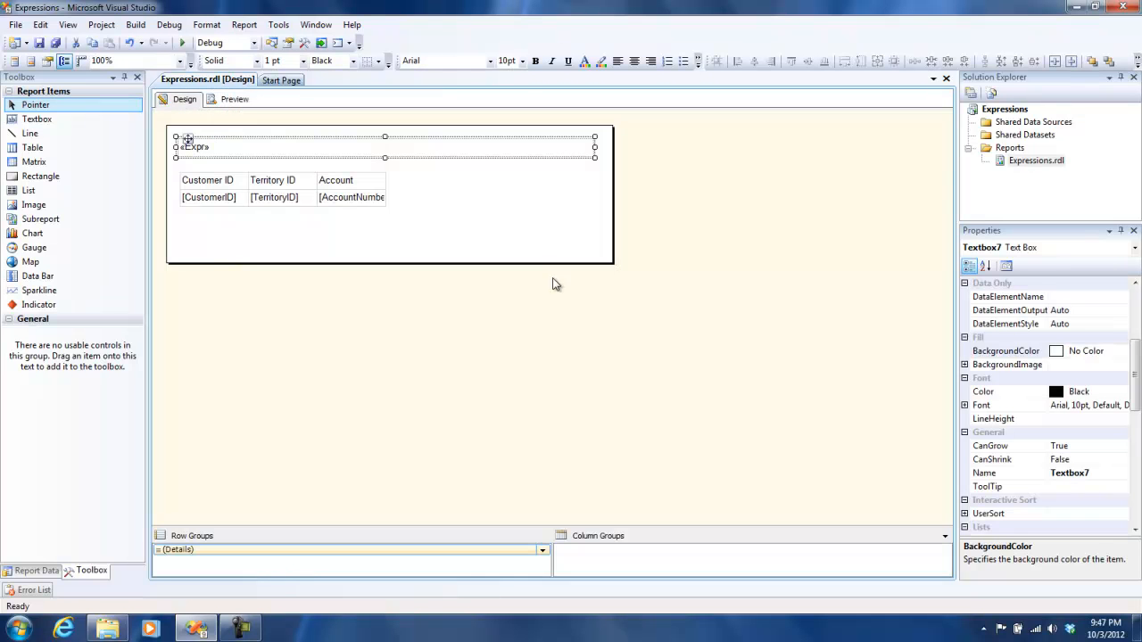
# Step: Move the table down and add a second text box above it, widened to match the first text box
pyautogui.click(185, 190)
pyautogui.click(183, 171)
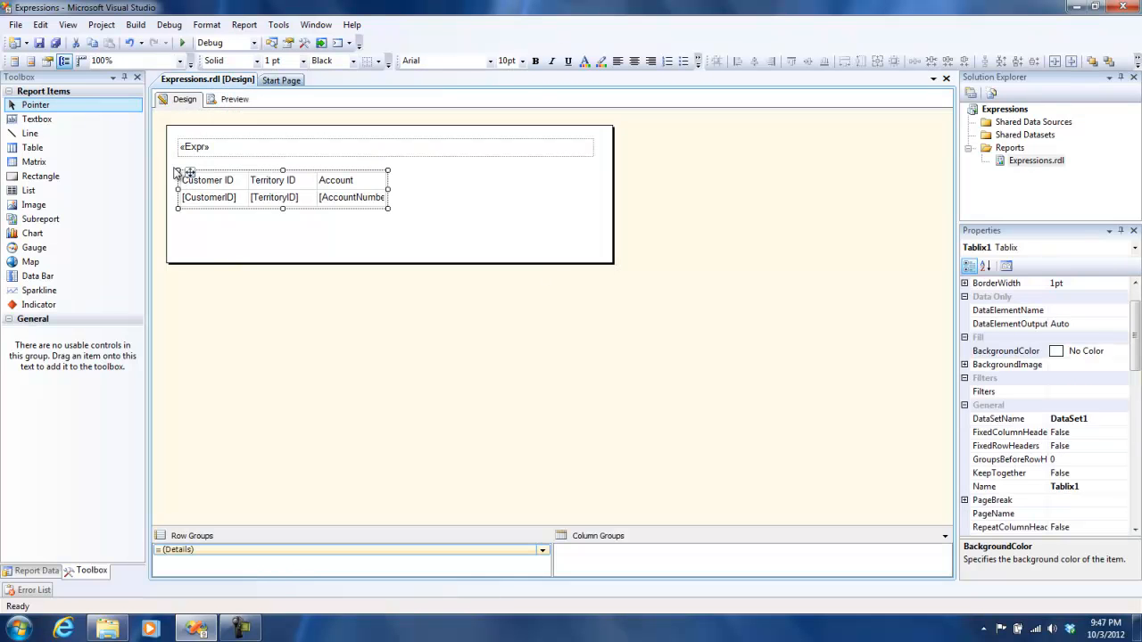
pyautogui.moveTo(188, 171); pyautogui.dragTo(188, 191)
pyautogui.moveTo(45, 120); pyautogui.dragTo(183, 166)
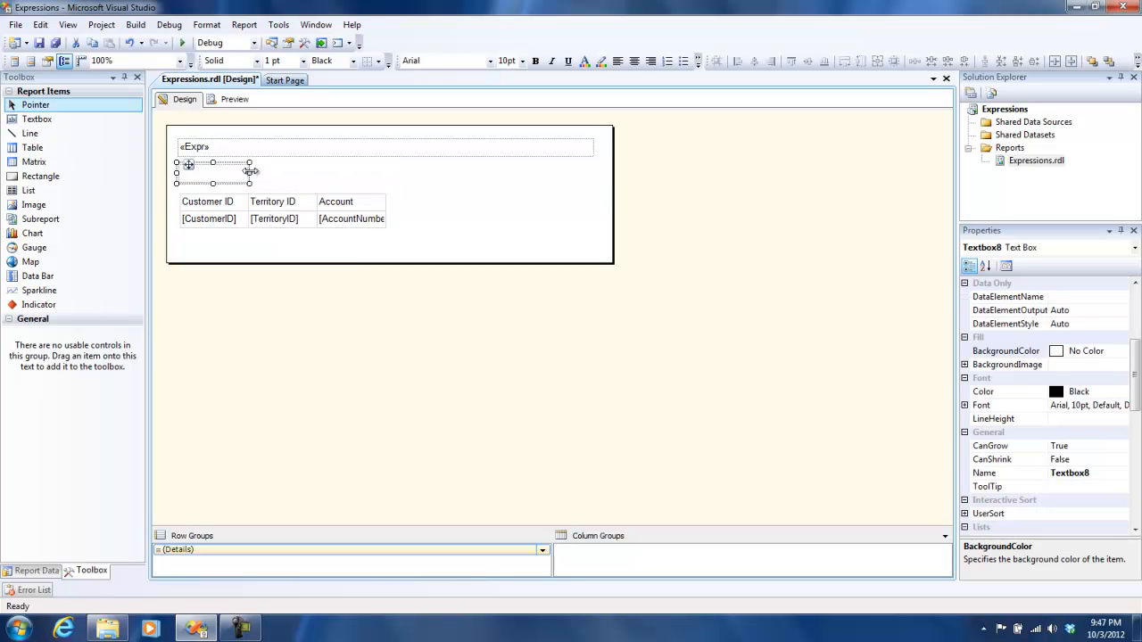
pyautogui.moveTo(251, 172); pyautogui.dragTo(595, 173)
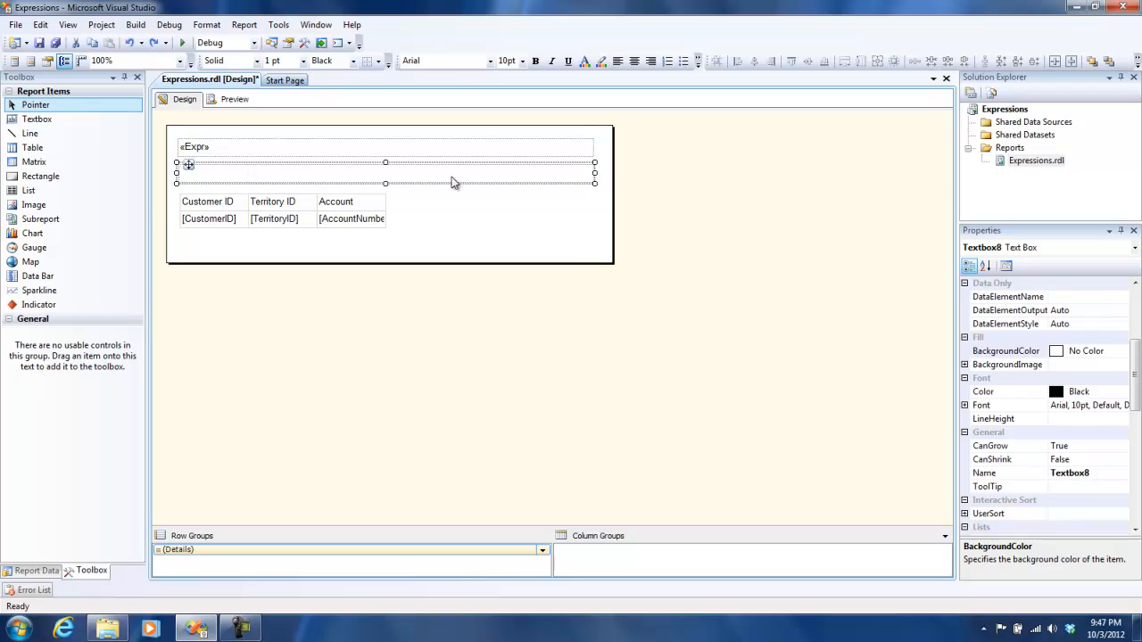
# Step: Set the second text box's value expression to the built-in field ExecutionTime and preview the report before returning to the design view
pyautogui.rightClick(448, 175)
pyautogui.click(538, 286)
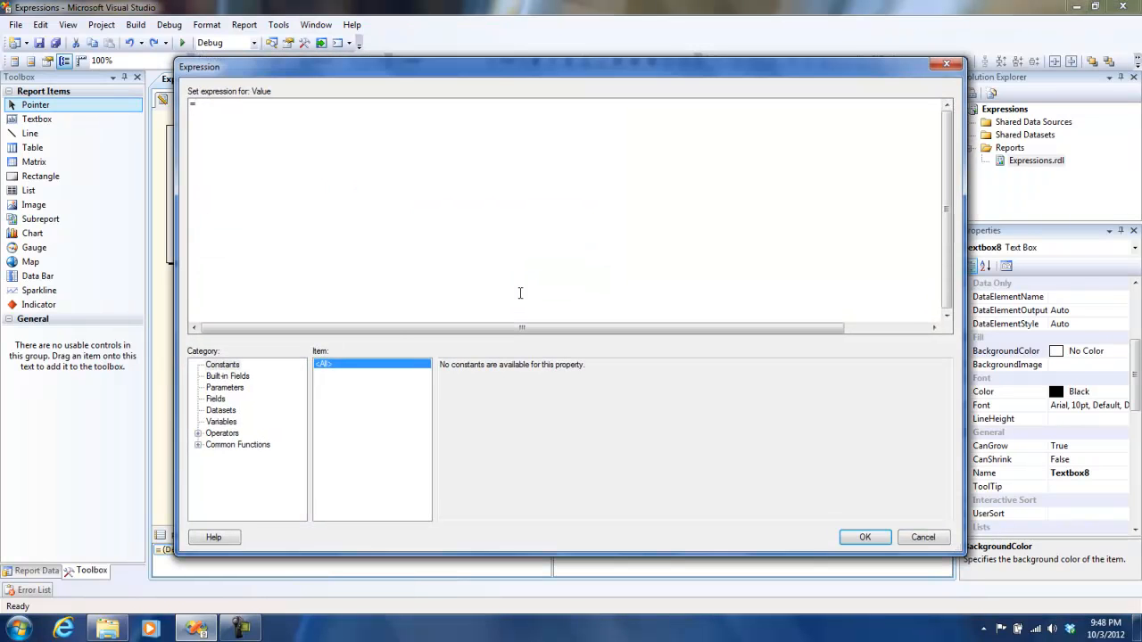
pyautogui.click(219, 378)
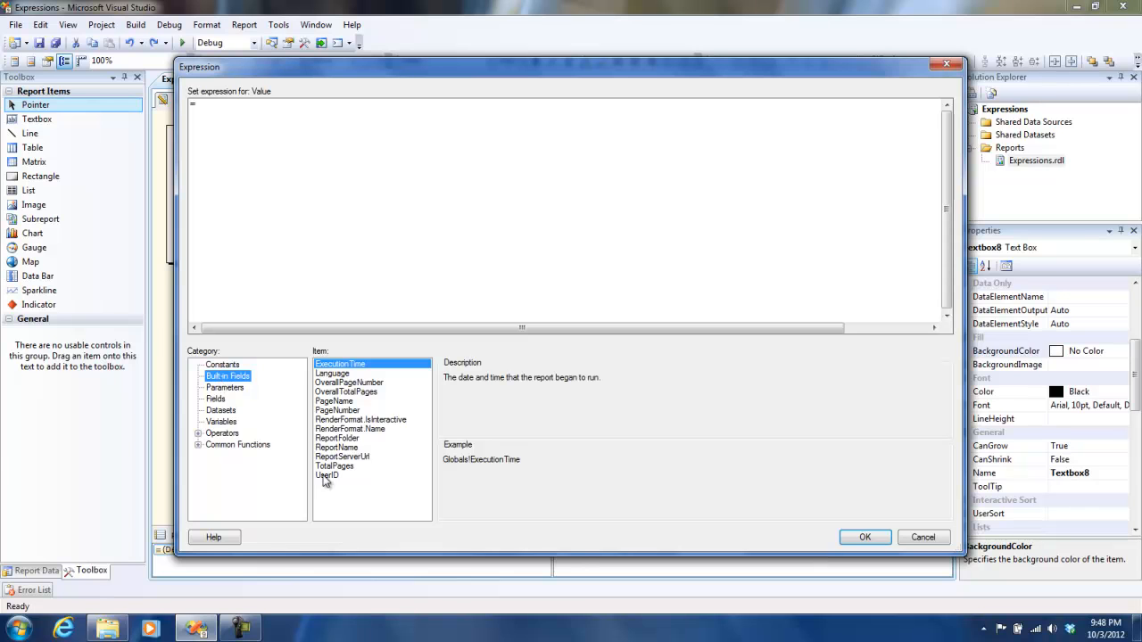
pyautogui.doubleClick(360, 365)
pyautogui.click(874, 543)
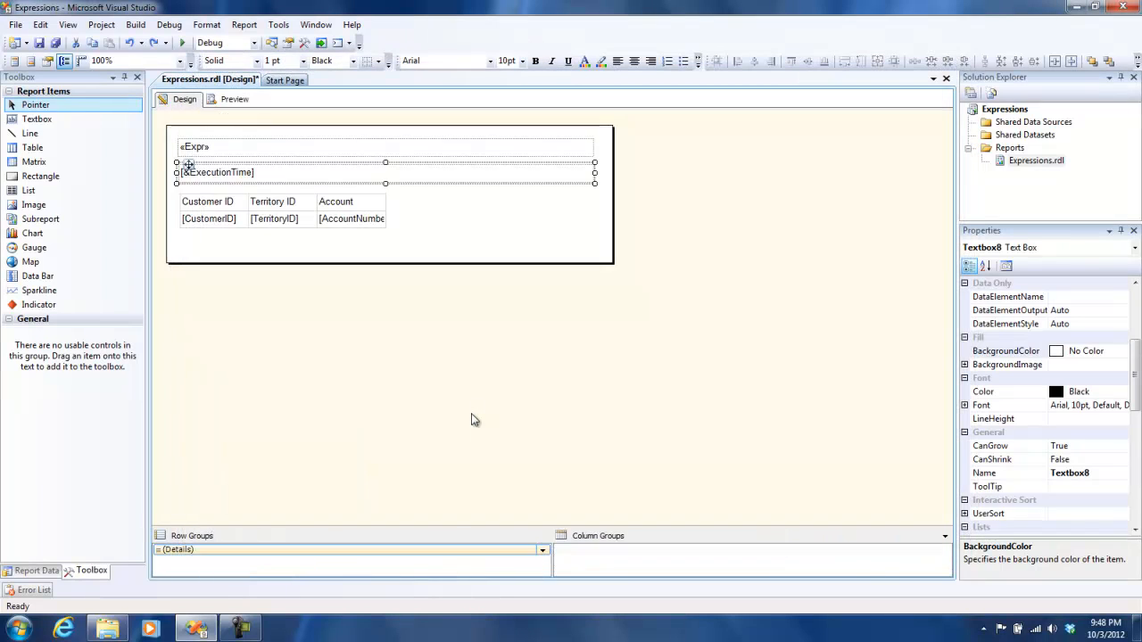
pyautogui.click(233, 99)
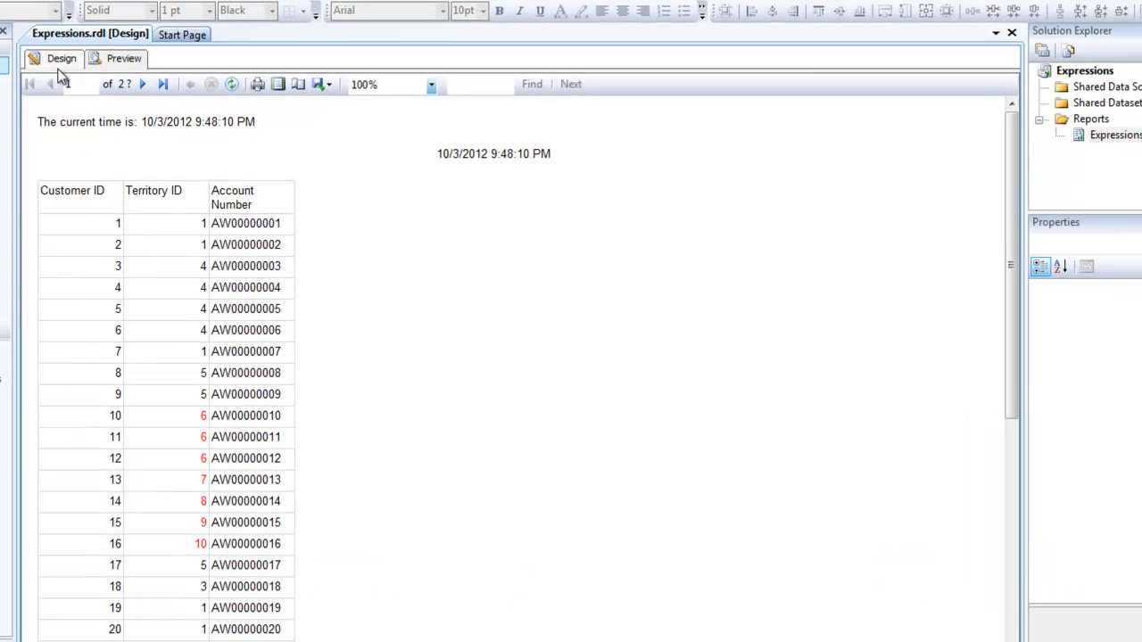
pyautogui.click(184, 99)
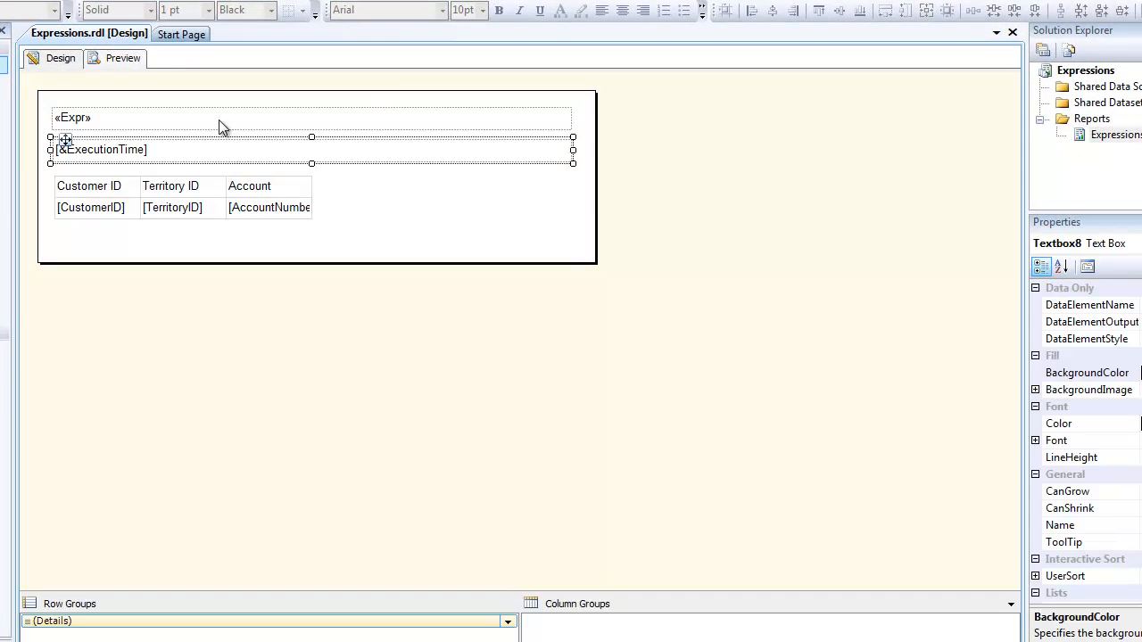
# Step: Insert a new table column to the right of the Account Number column
pyautogui.rightClick(284, 186)
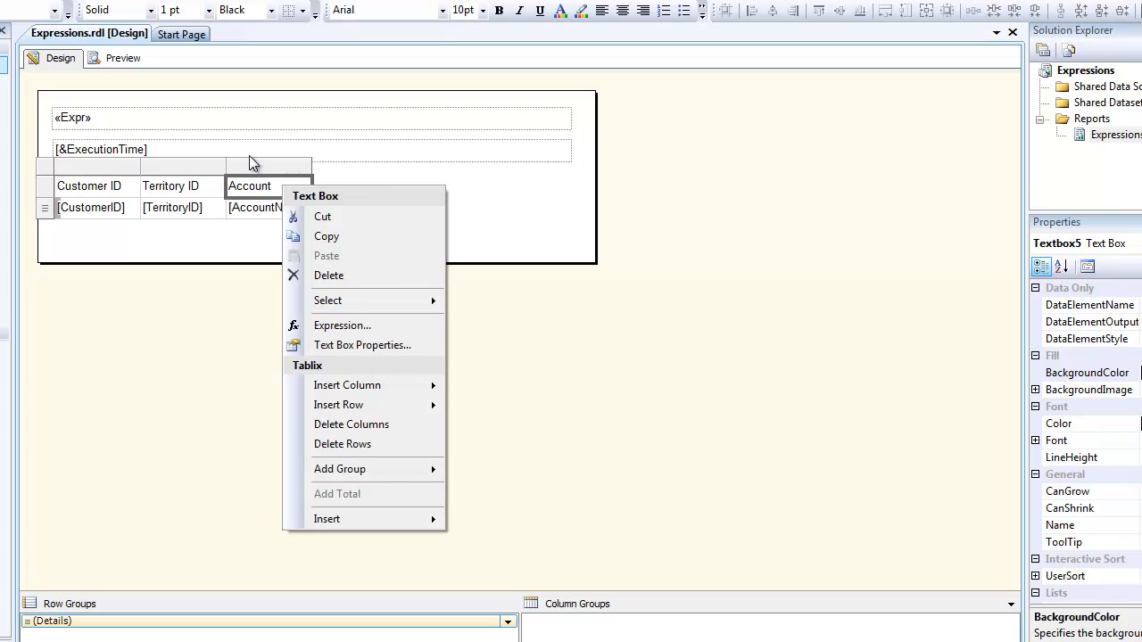
pyautogui.click(251, 165)
pyautogui.rightClick(251, 165)
pyautogui.moveTo(327, 174)
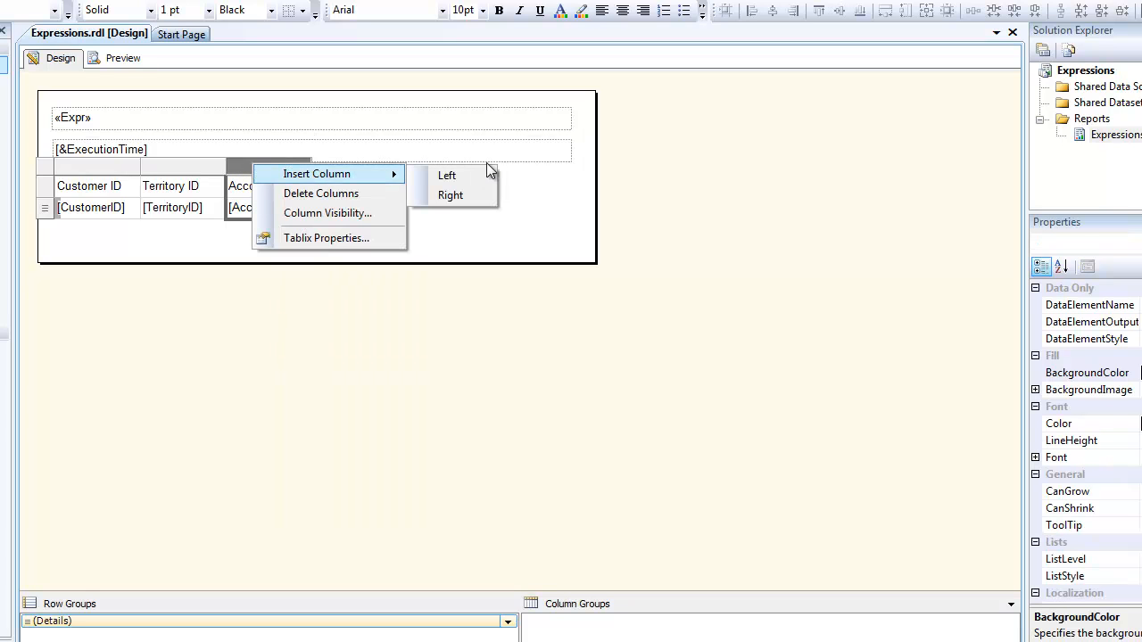
pyautogui.click(489, 196)
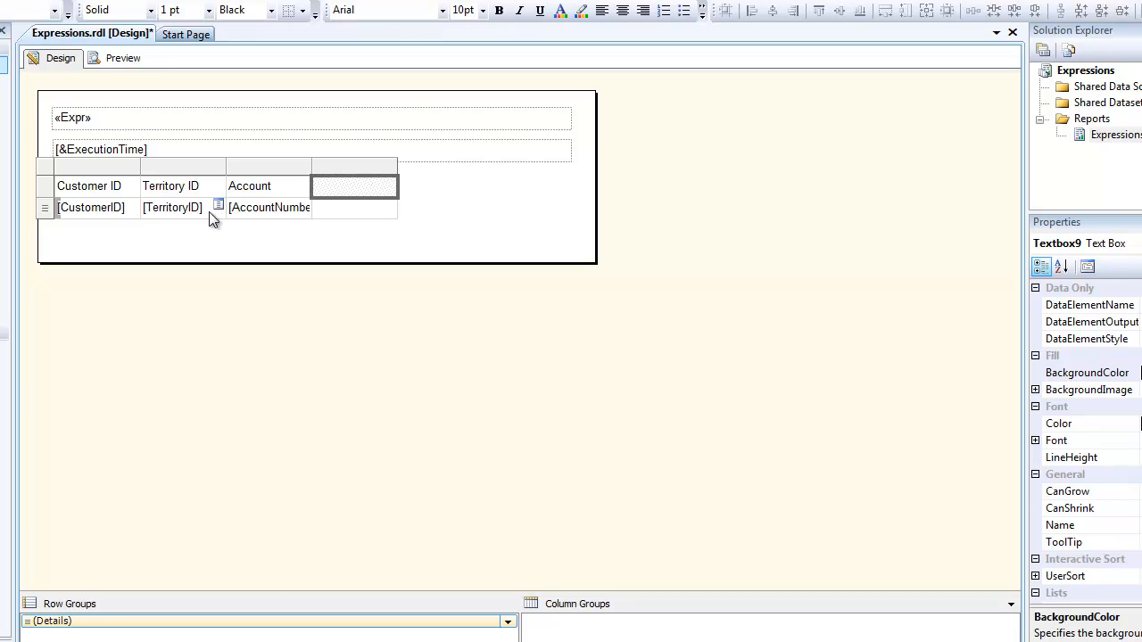
# Step: Enter TerritoryID2 as the header of the new column
pyautogui.click(355, 190)
pyautogui.write('Terri')
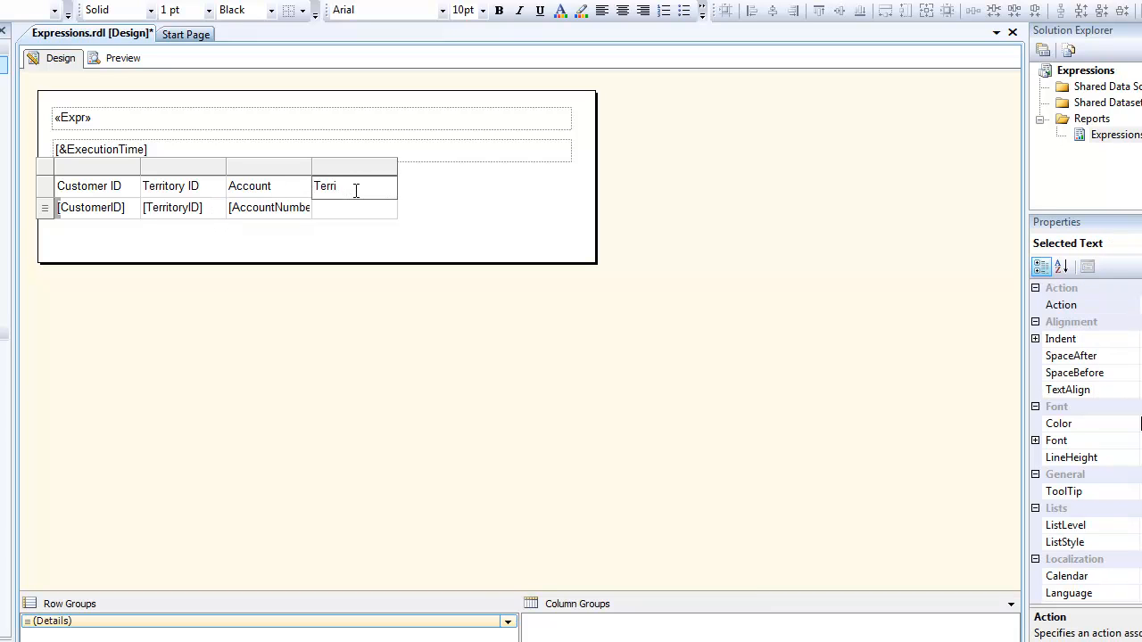
pyautogui.write('tpo')
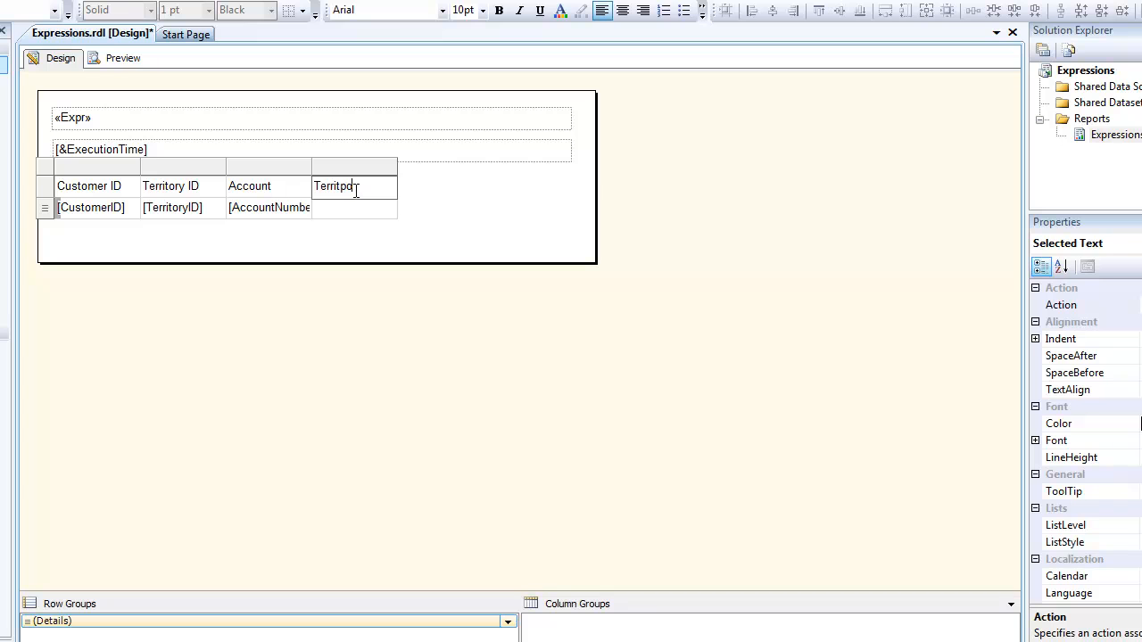
pyautogui.press('BackSpace')
pyautogui.press('BackSpace')
pyautogui.press('BackSpace')
pyautogui.write('toryID2')
pyautogui.press('Return')
# Step: Set the TerritoryID2 detail cell's expression to =Fields!TerritoryID.Value + 10 using the dataset field, and accept it
pyautogui.click(363, 217)
pyautogui.rightClick(364, 217)
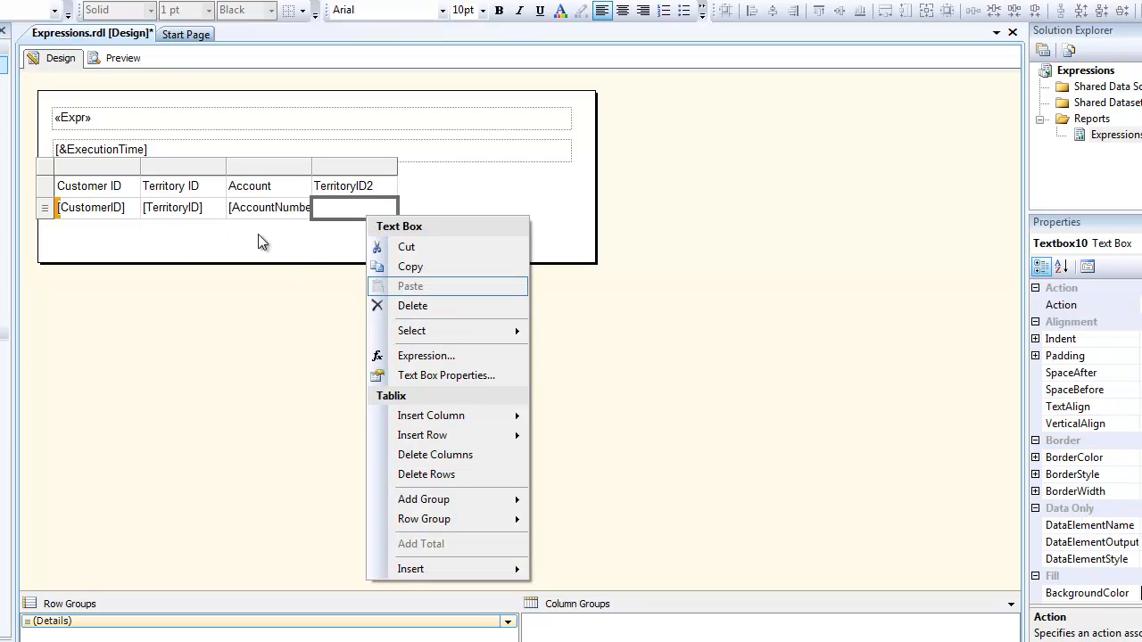
pyautogui.click(428, 356)
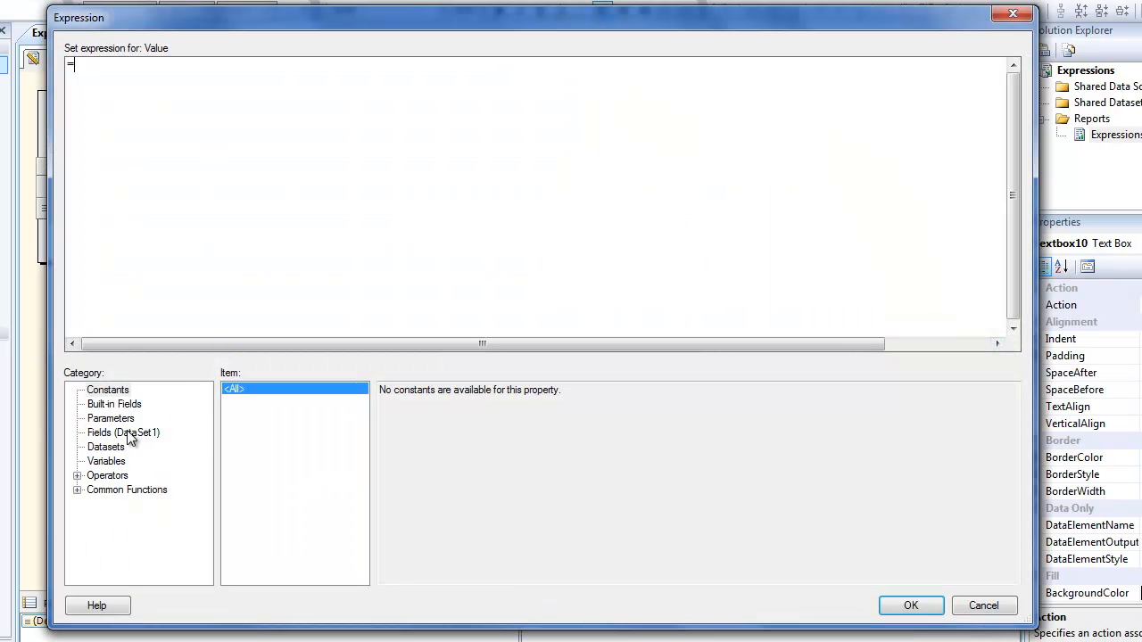
pyautogui.click(125, 432)
pyautogui.doubleClick(402, 400)
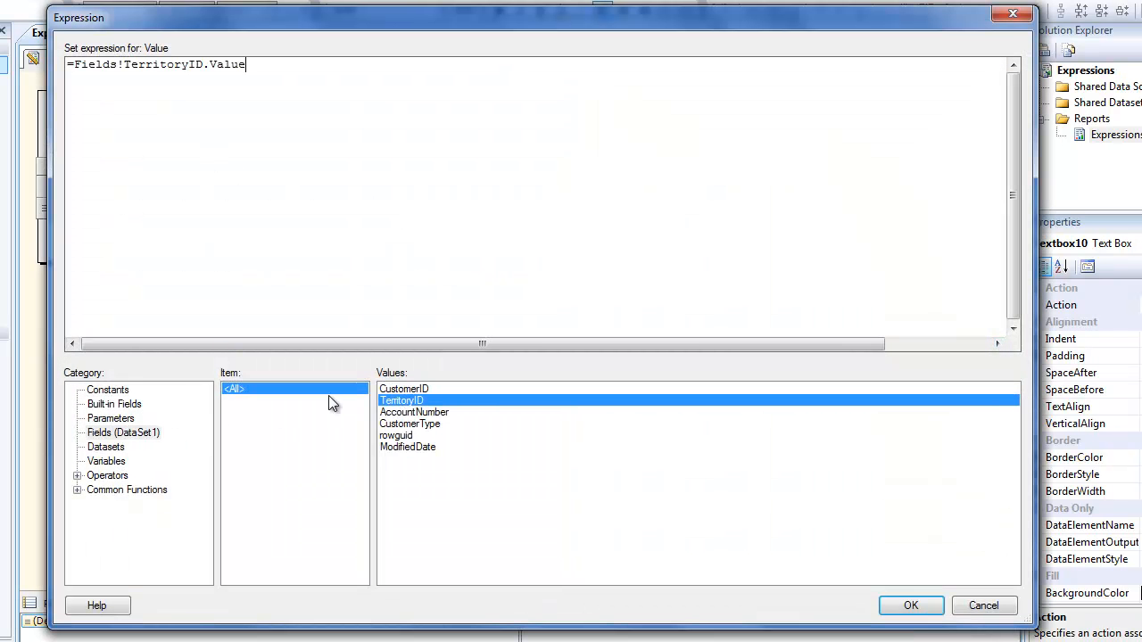
pyautogui.write('+ 10')
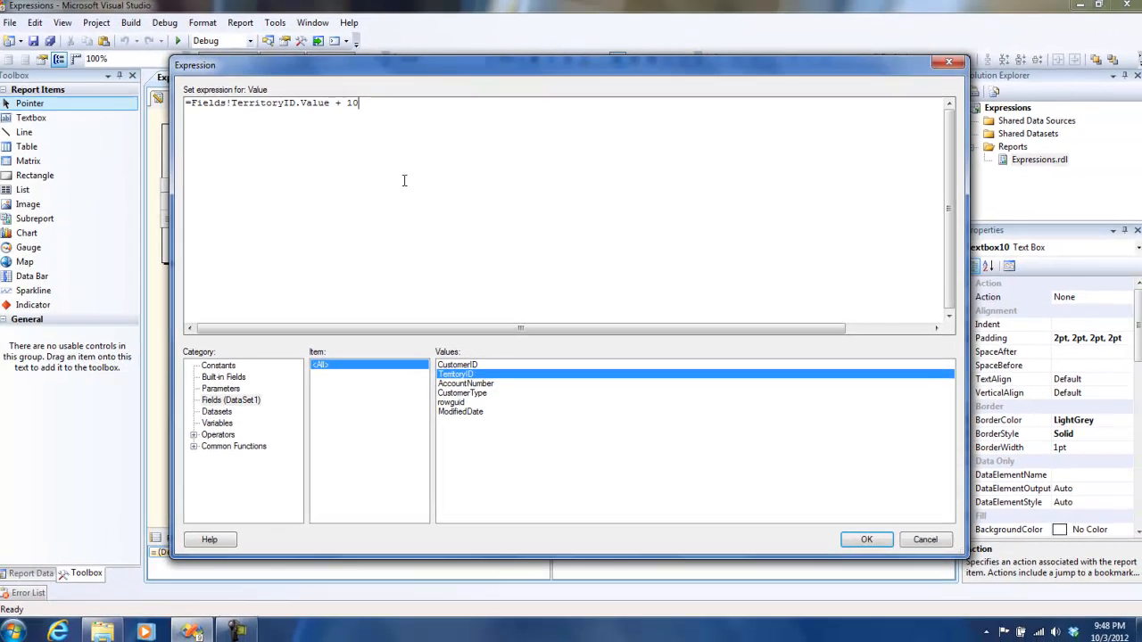
pyautogui.click(845, 540)
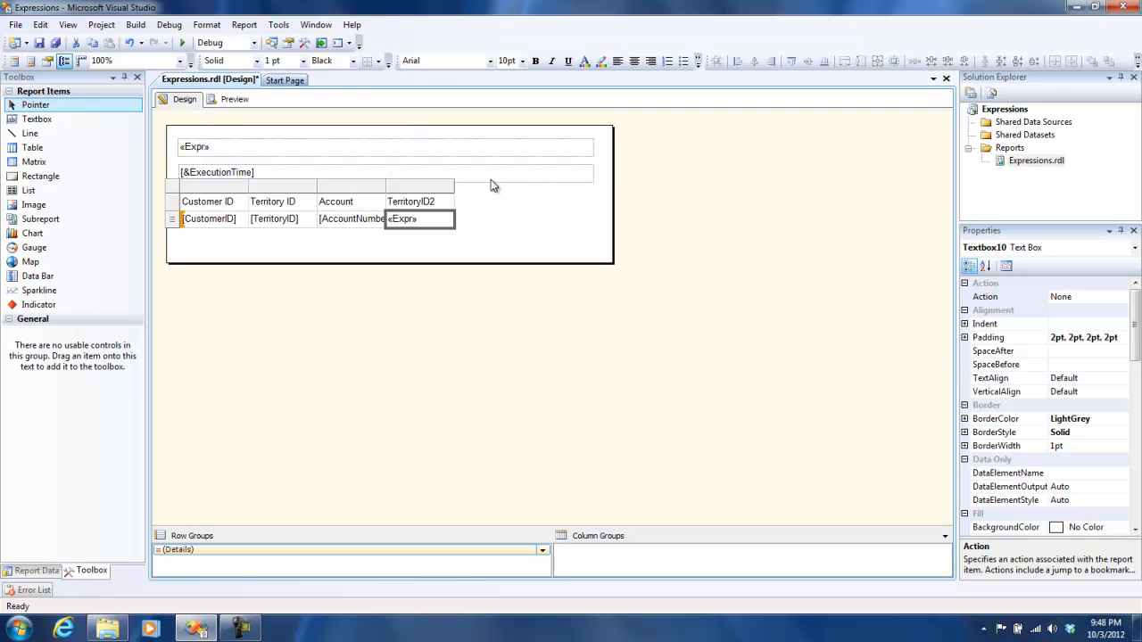
# Step: Preview the report to compare the TerritoryID2 values with Territory ID, and select the TerritoryID detail cell back in the design view
pyautogui.click(230, 99)
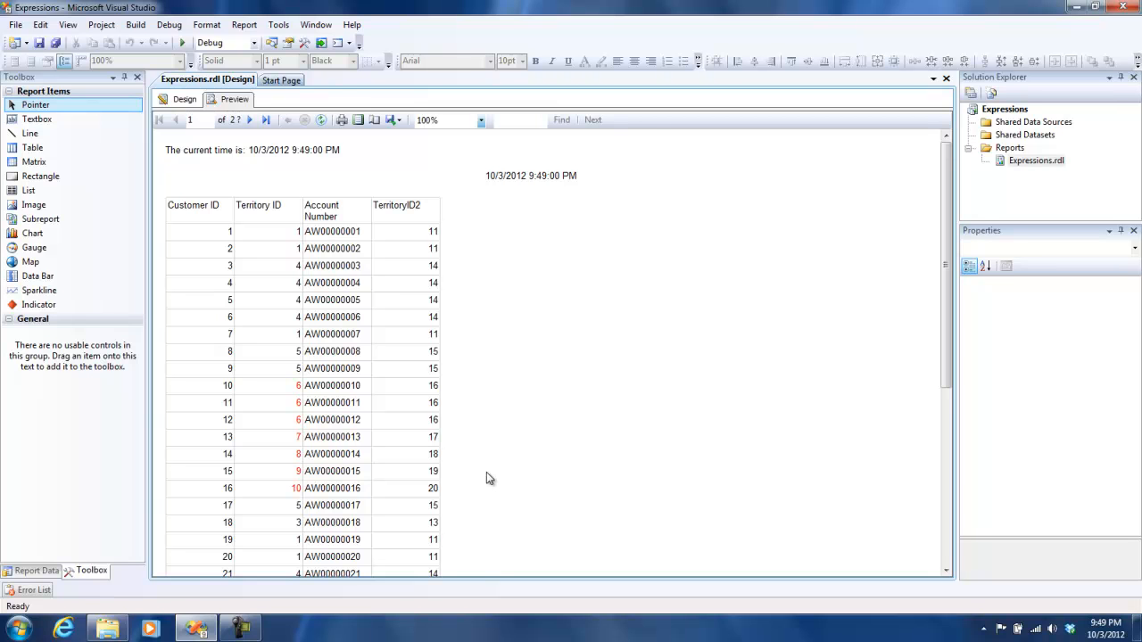
pyautogui.moveTo(948, 267); pyautogui.dragTo(731, 200)
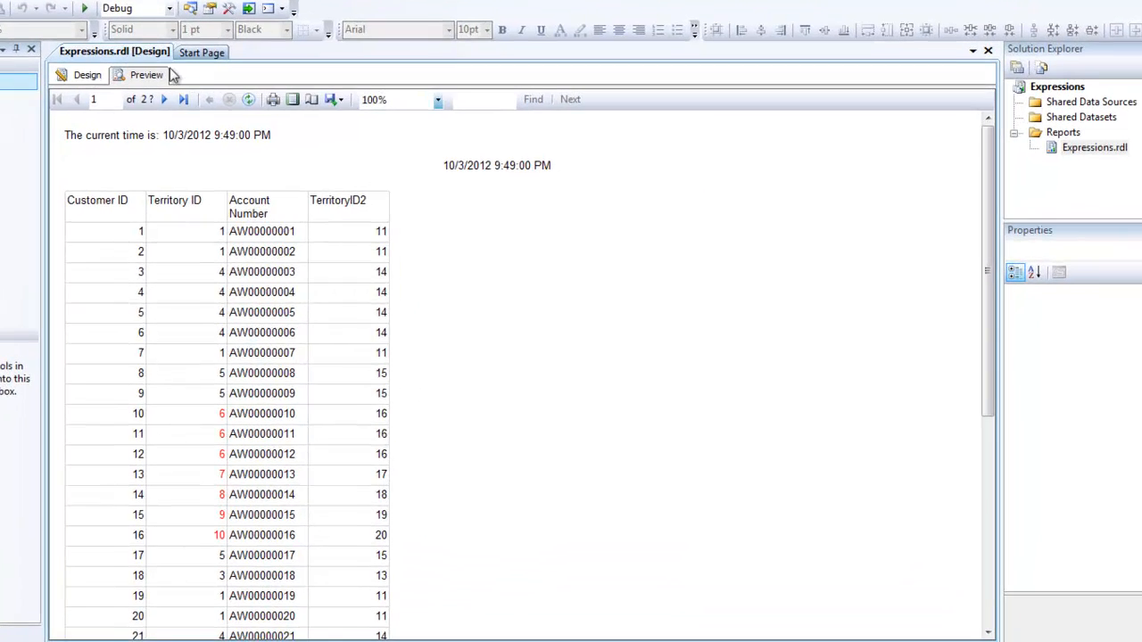
pyautogui.click(183, 99)
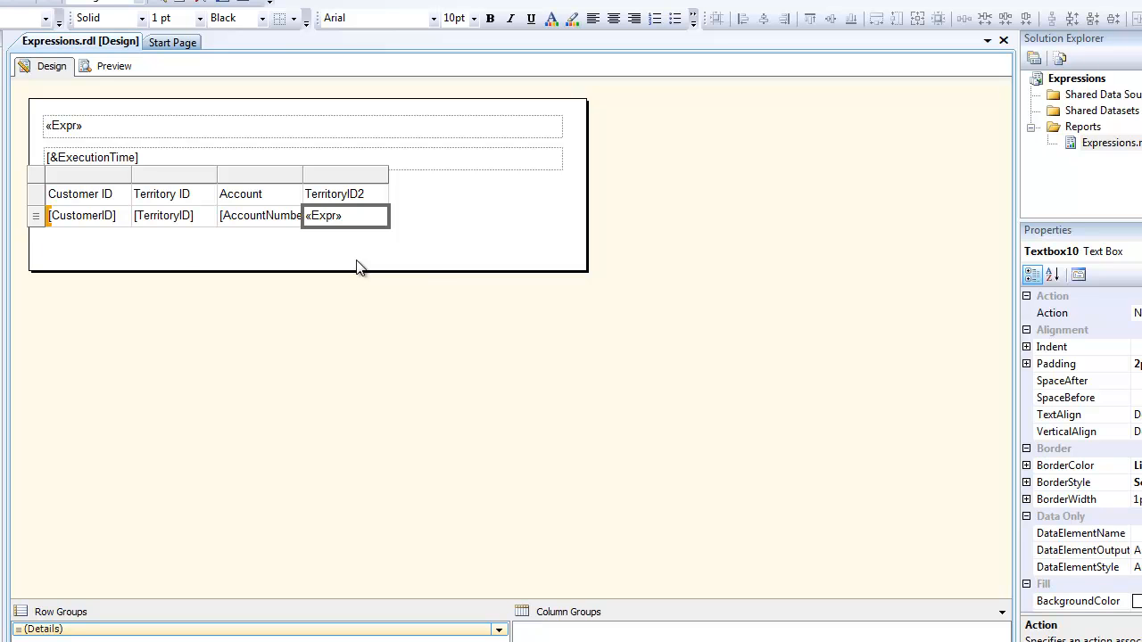
pyautogui.click(173, 224)
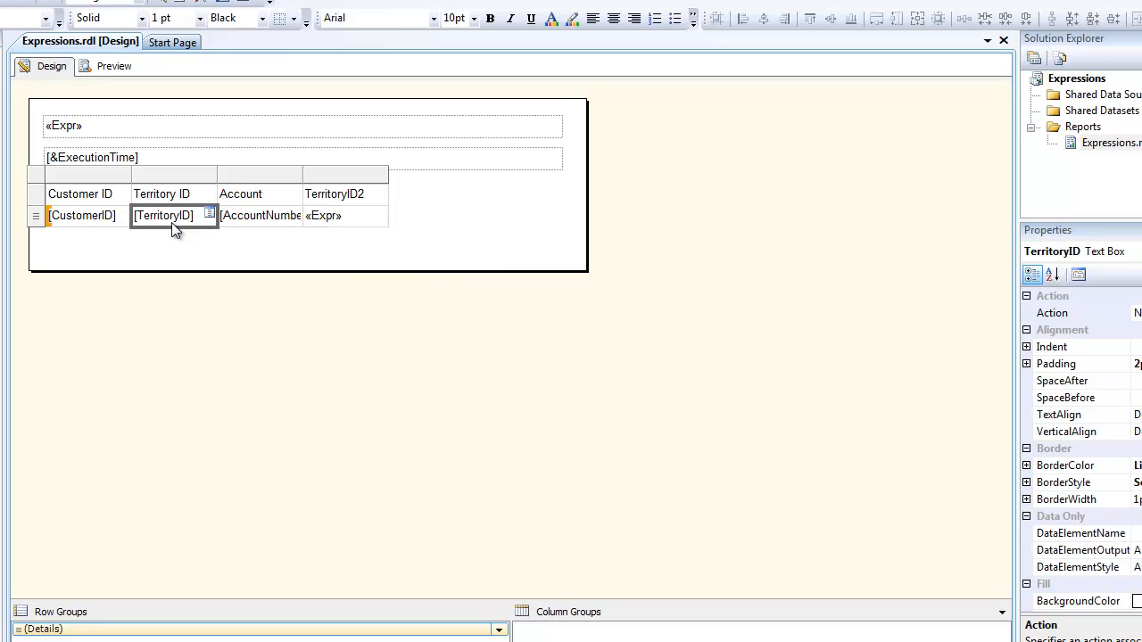